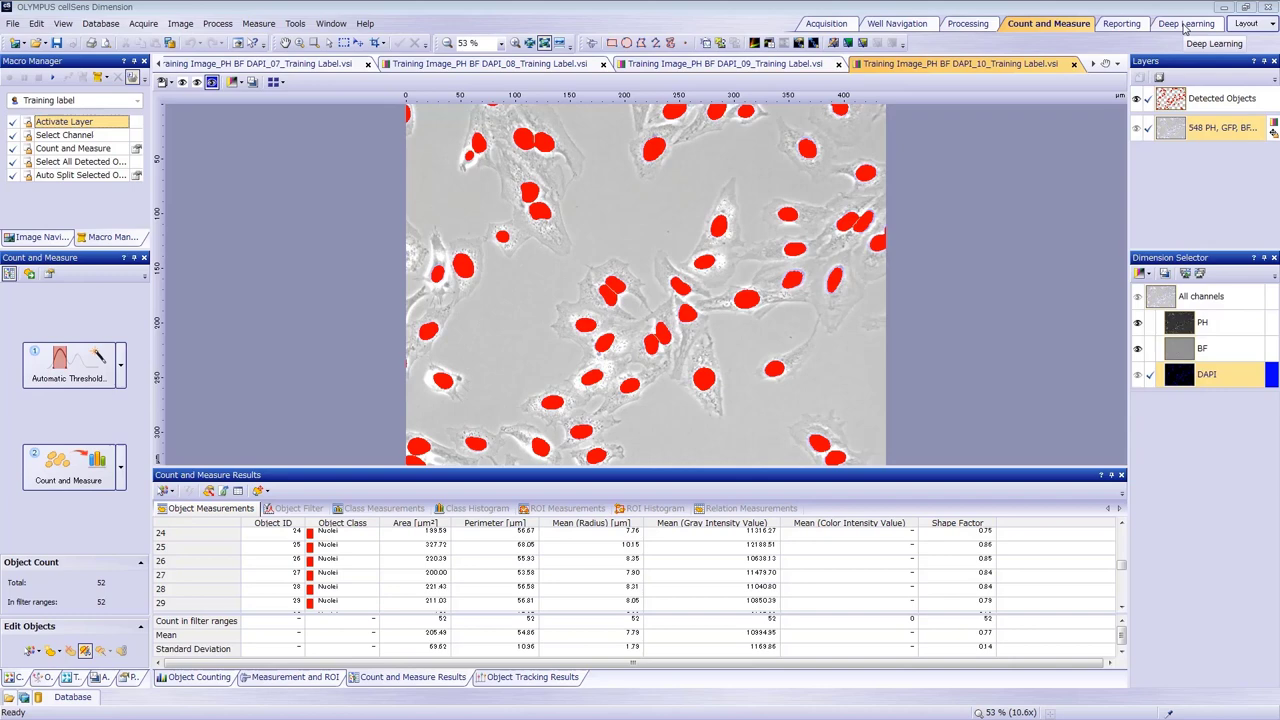
Step: Open the Deep Learning workspace showing the finished 25000-iteration training and its checkpoints
click(1186, 24)
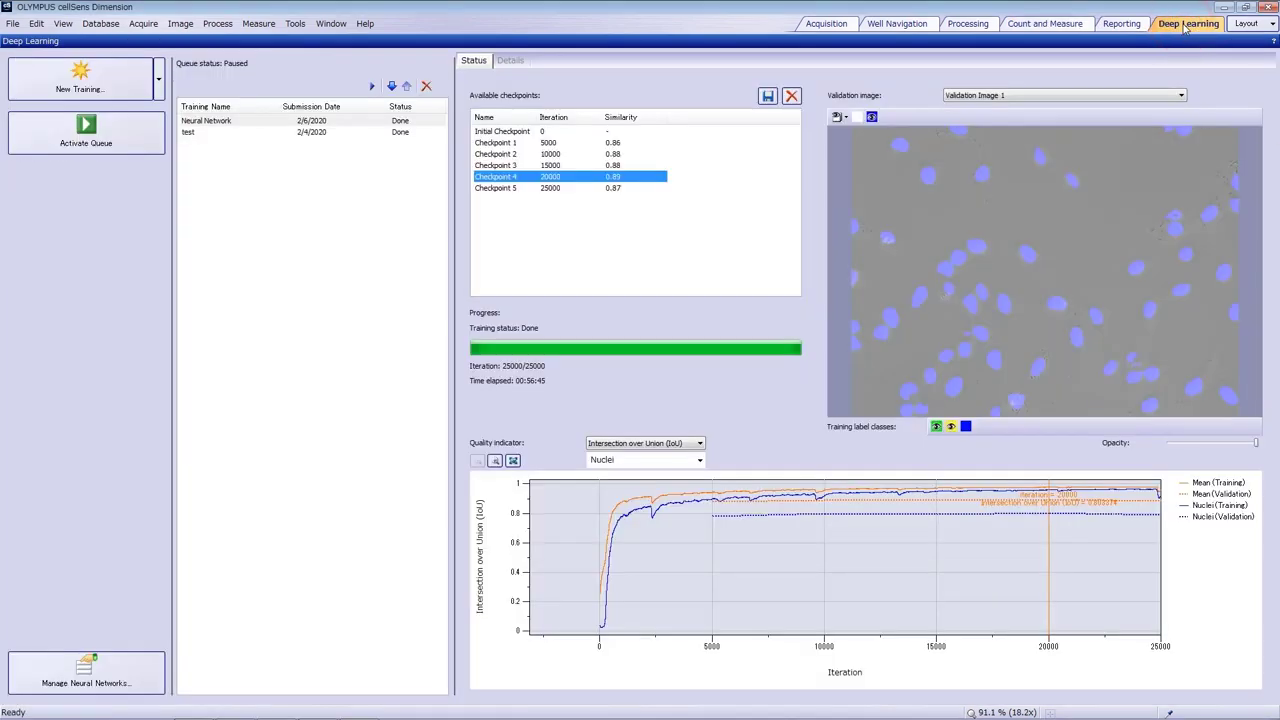
Step: Start a new training named 'Label free nuceus detection' and open the Add Training Images browser
click(126, 86)
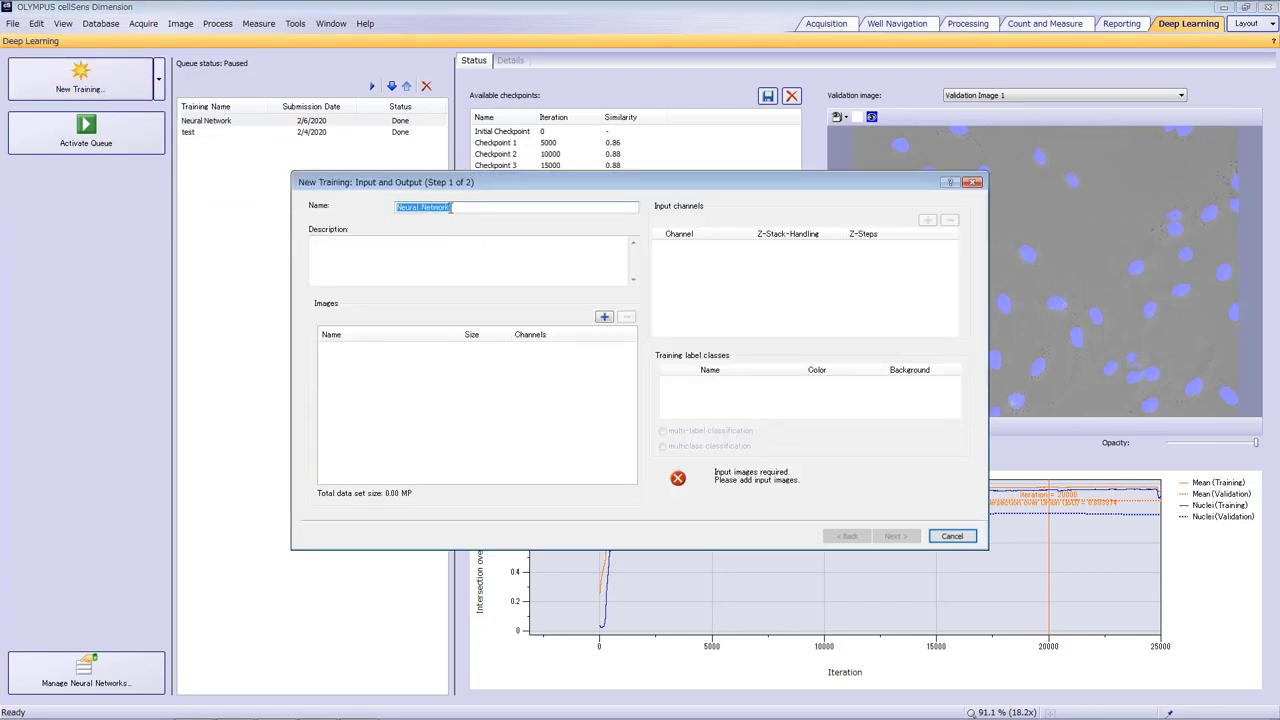
text(Label f)
Step: Load the ten Training Label .vsi images and accept creating training labels from detected objects
click(604, 316)
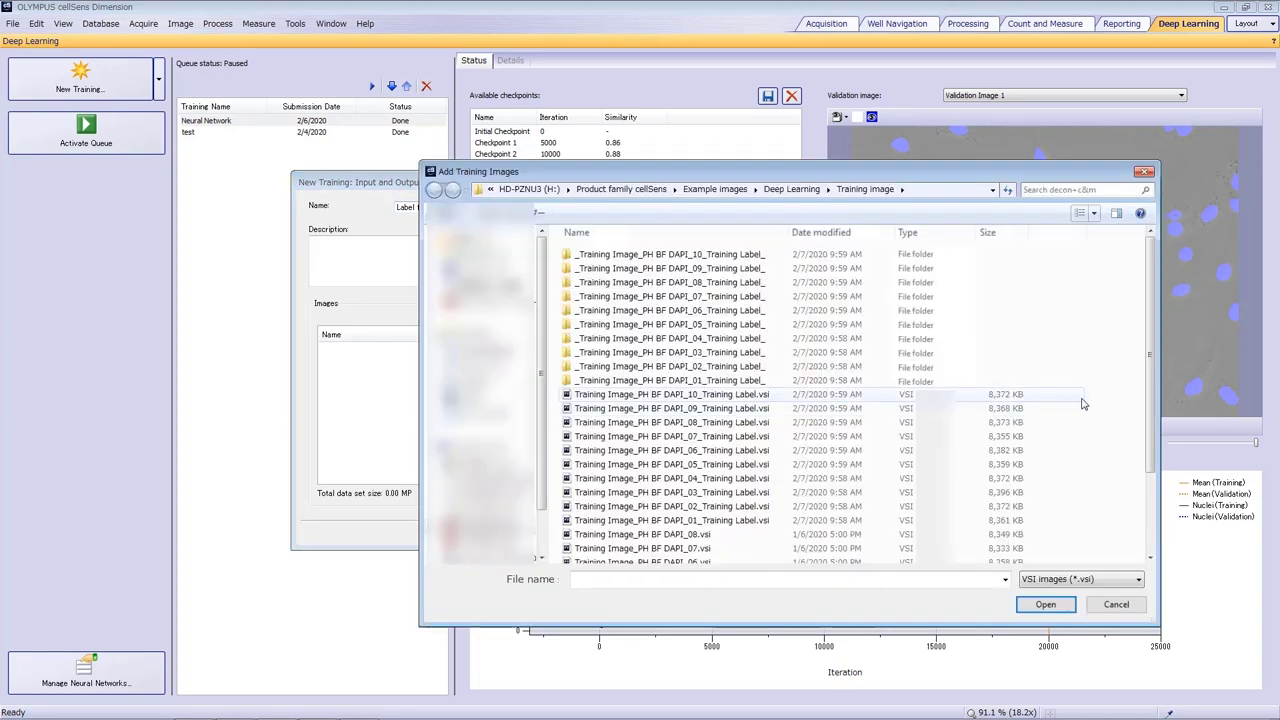
drag(1090, 393, 800, 522)
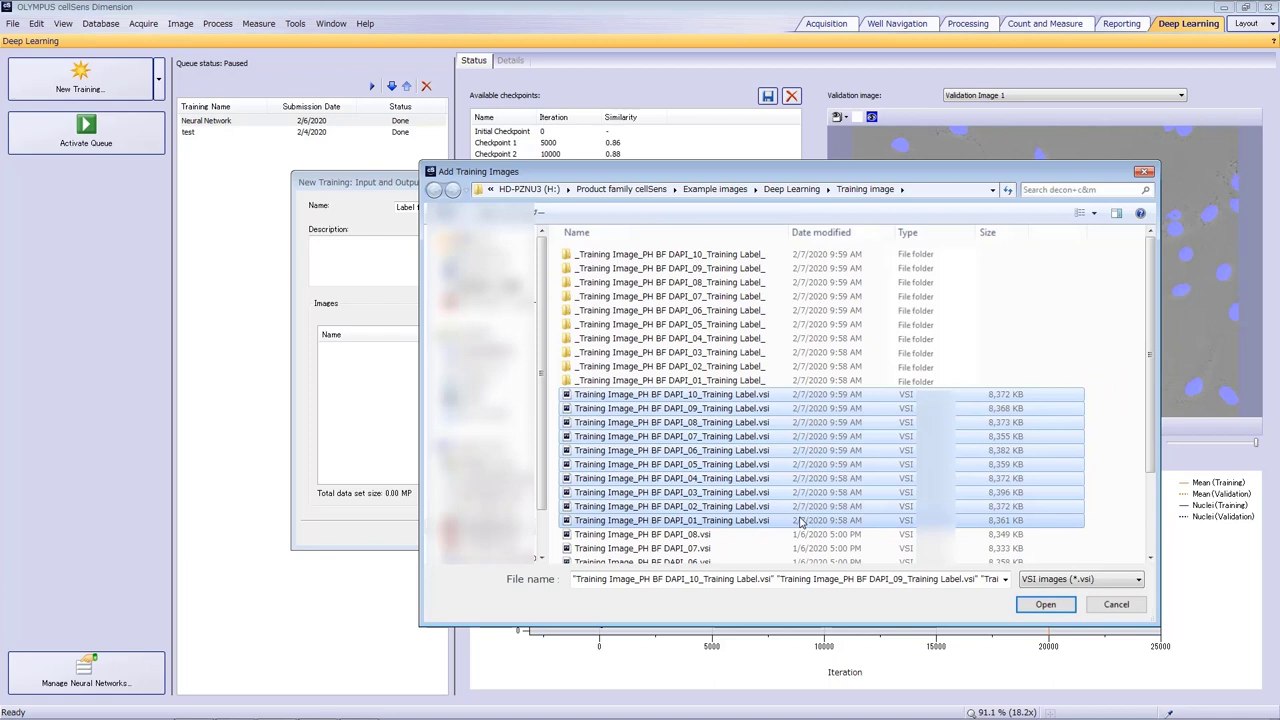
click(1045, 605)
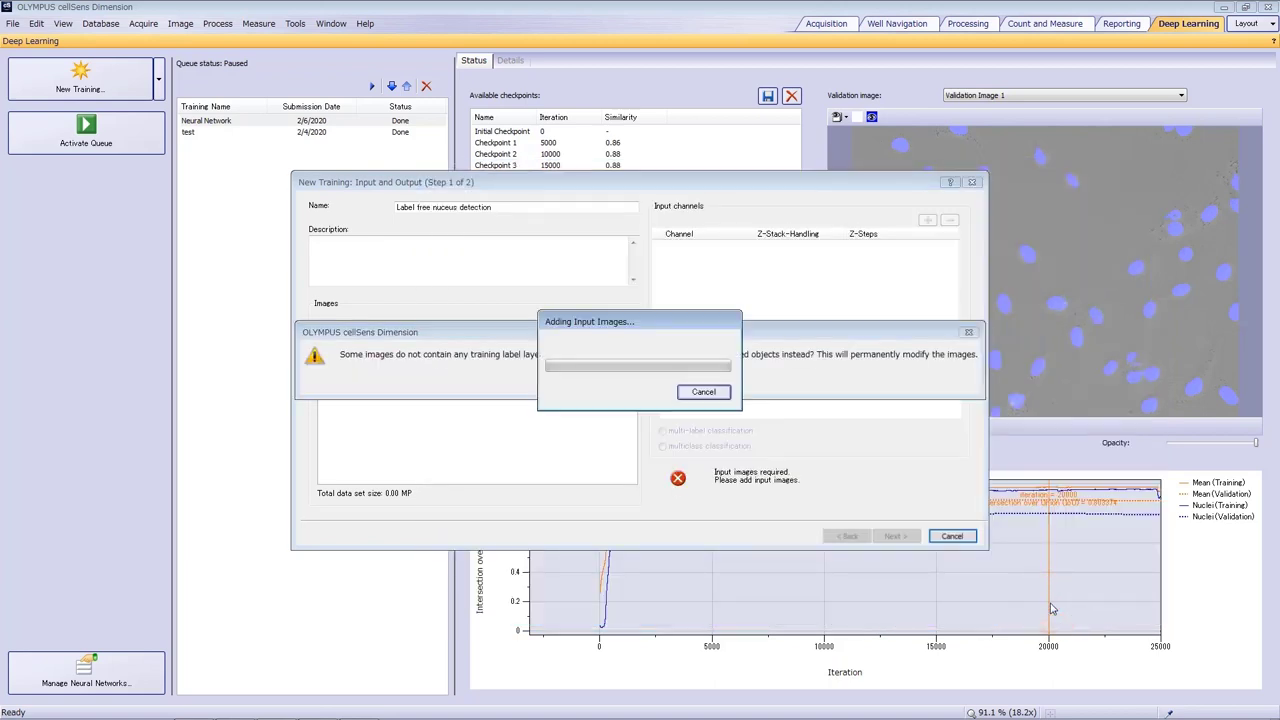
drag(714, 327, 688, 230)
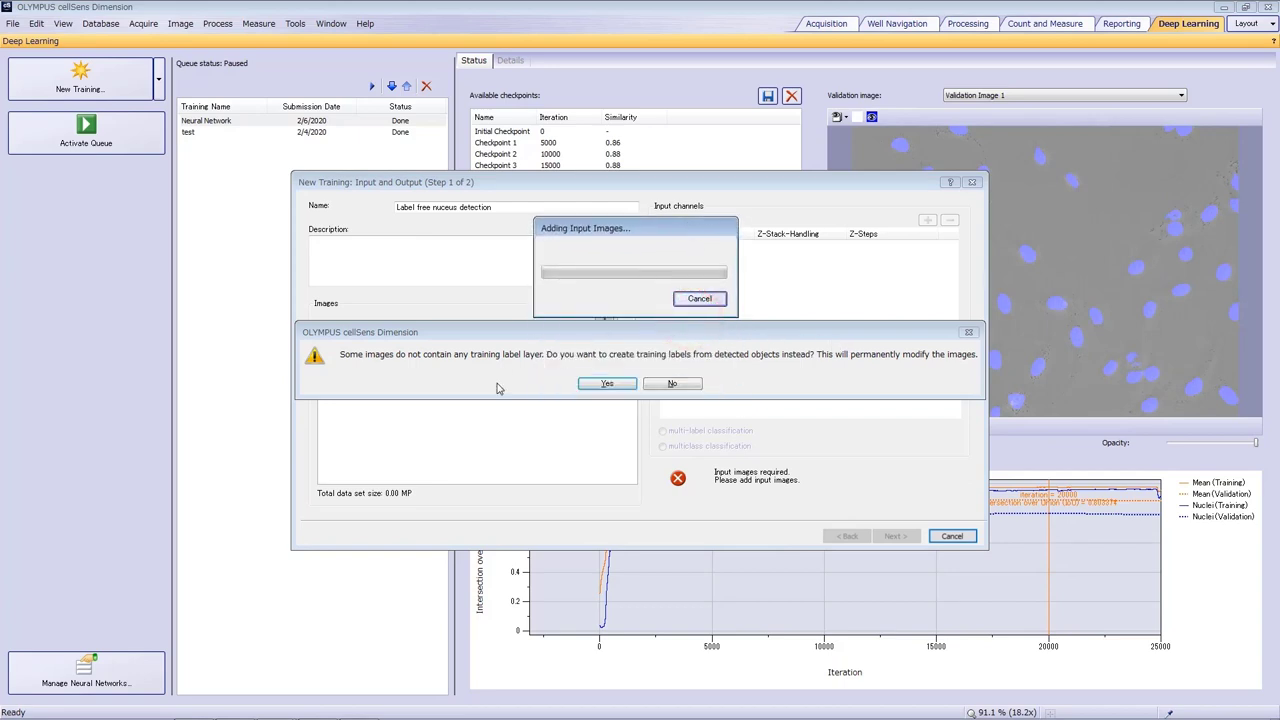
click(607, 384)
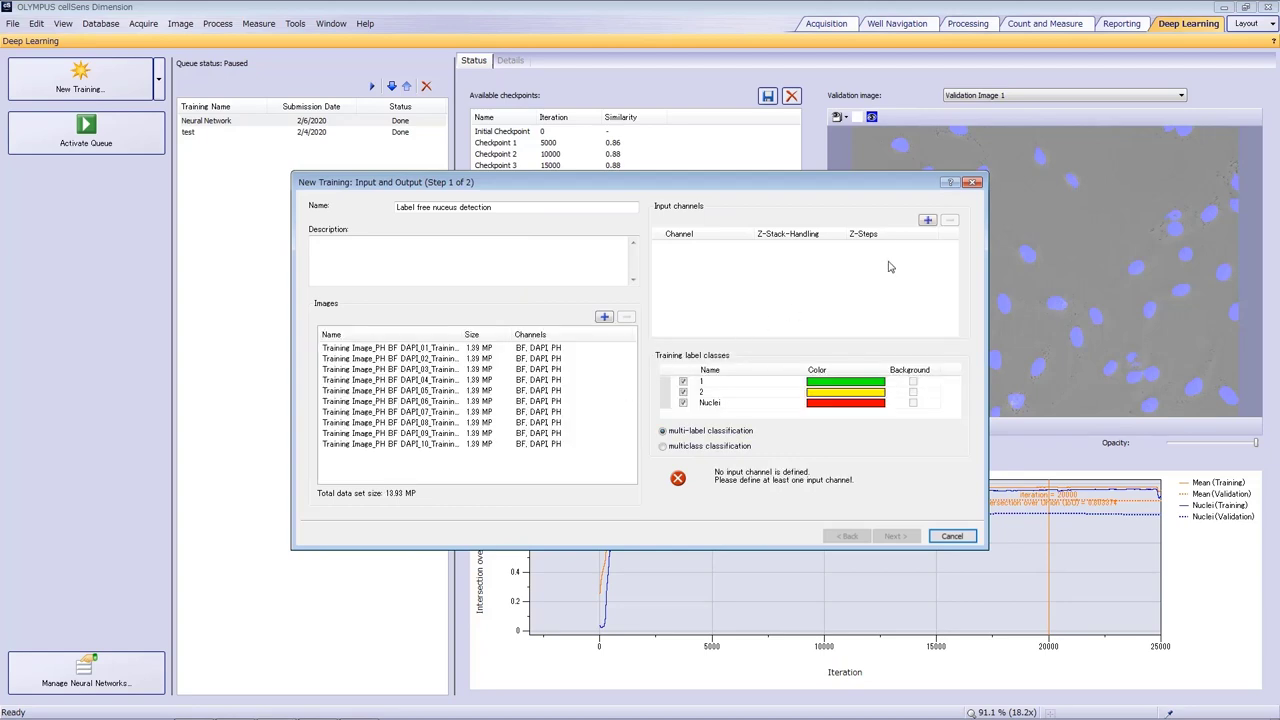
Step: Add PH as the input channel and uncheck label classes 1 and 2, leaving only Nuclei
click(927, 220)
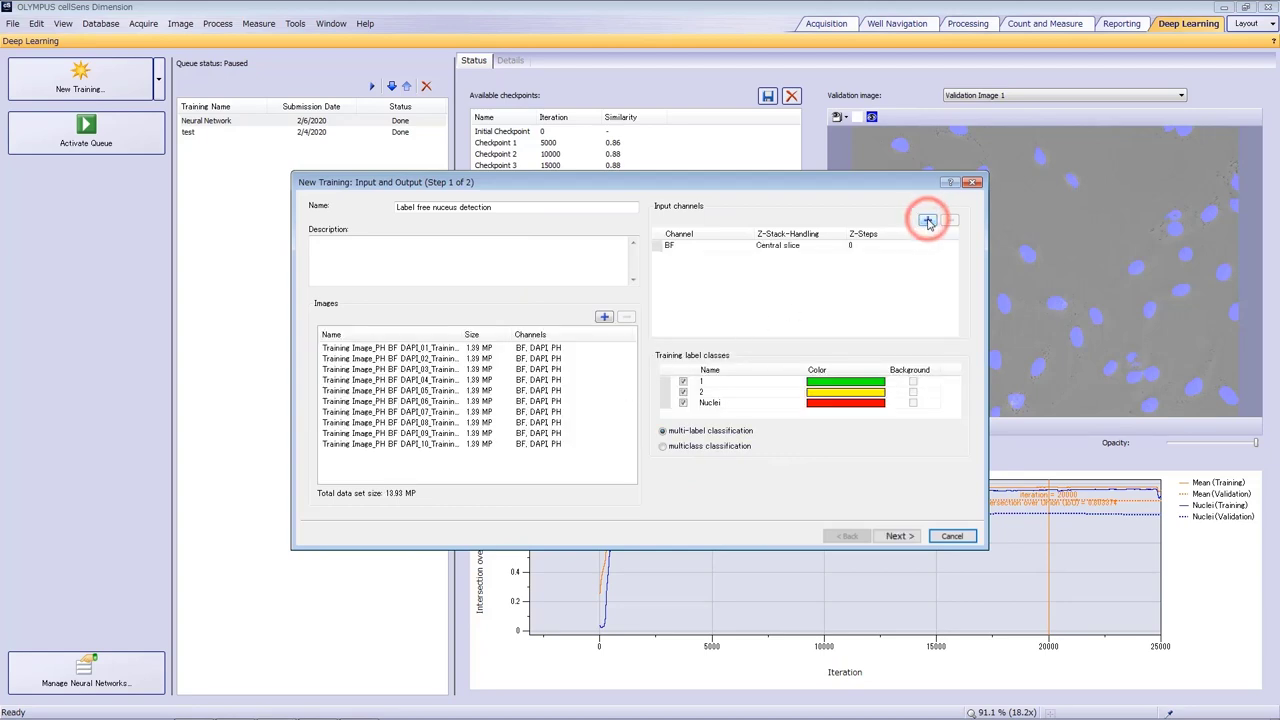
click(741, 247)
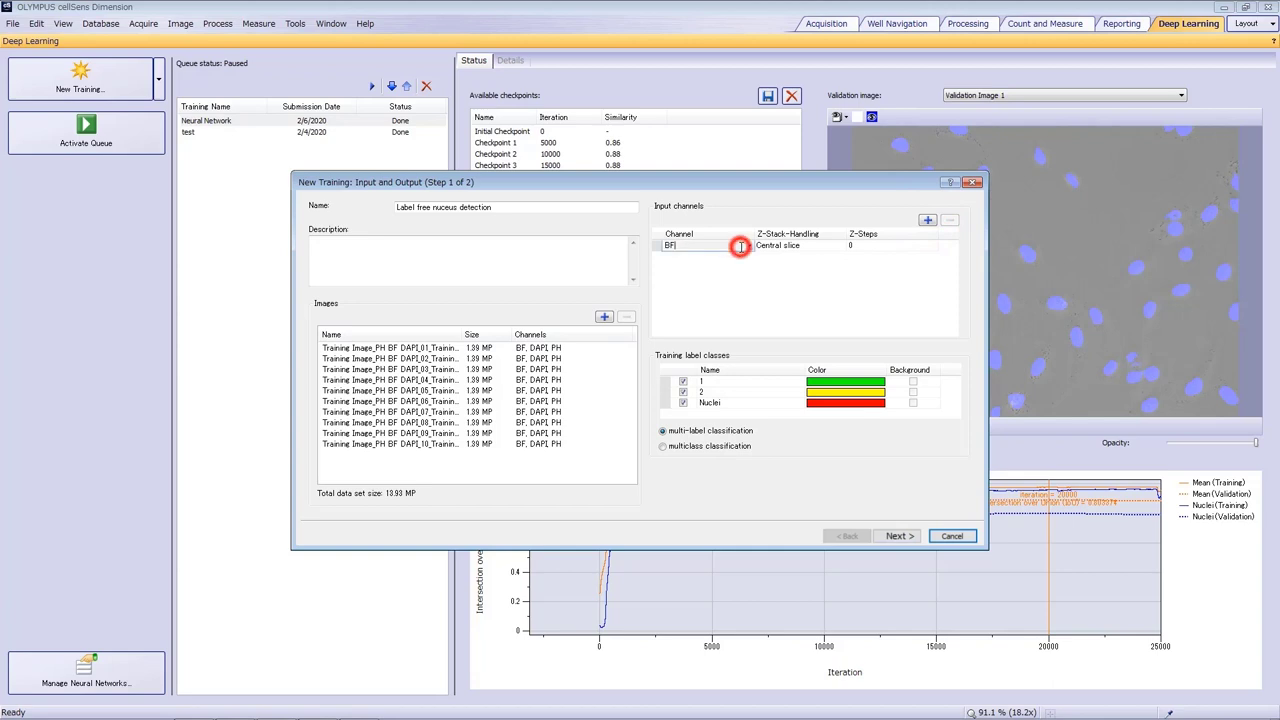
click(748, 245)
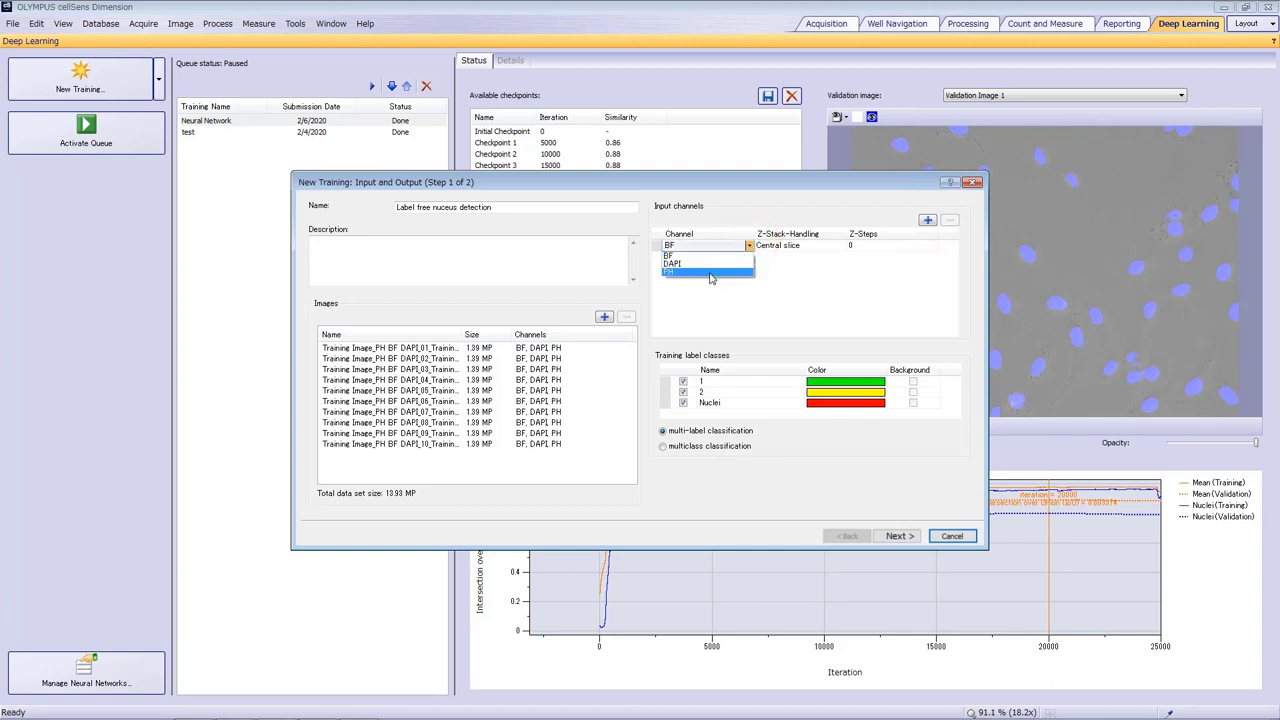
click(711, 273)
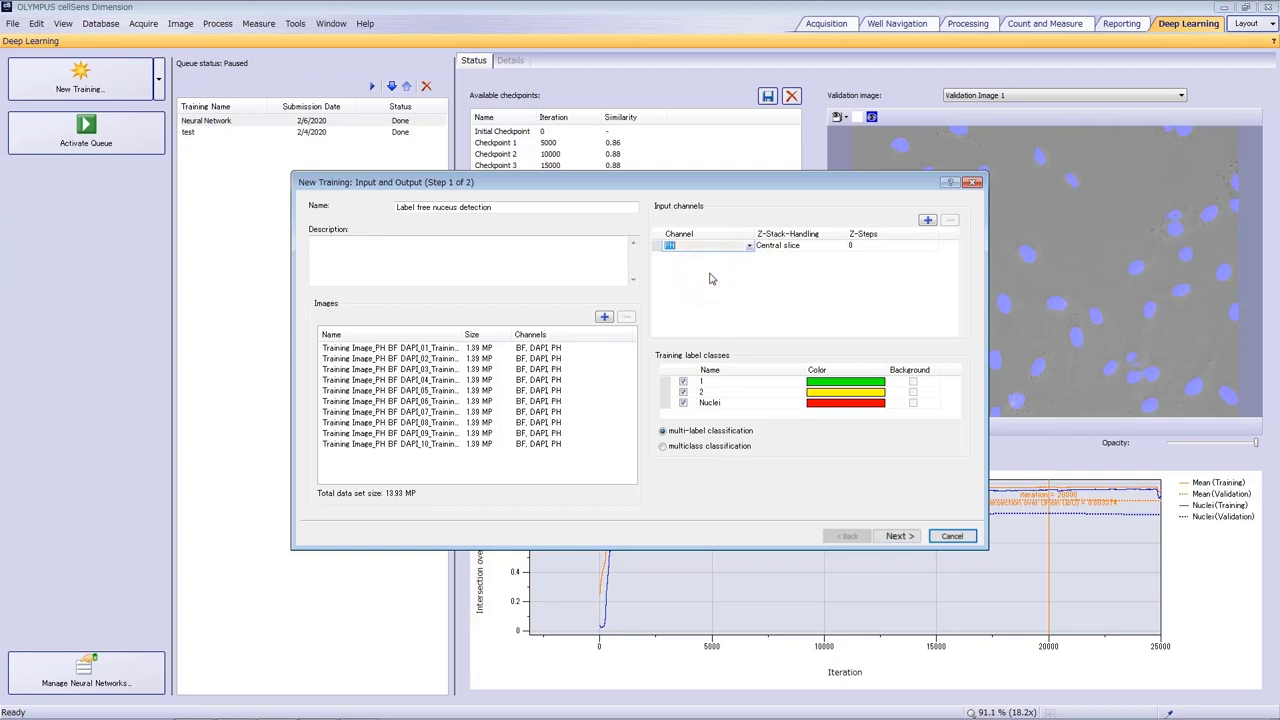
click(711, 276)
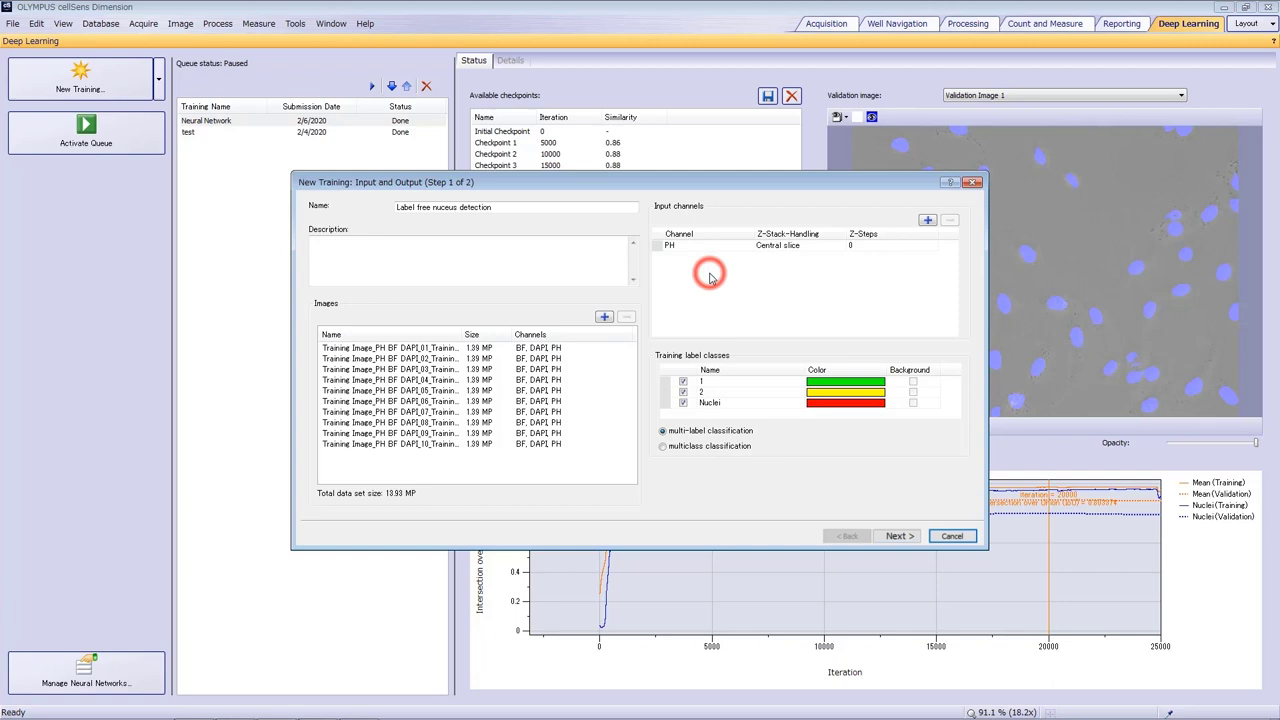
click(683, 382)
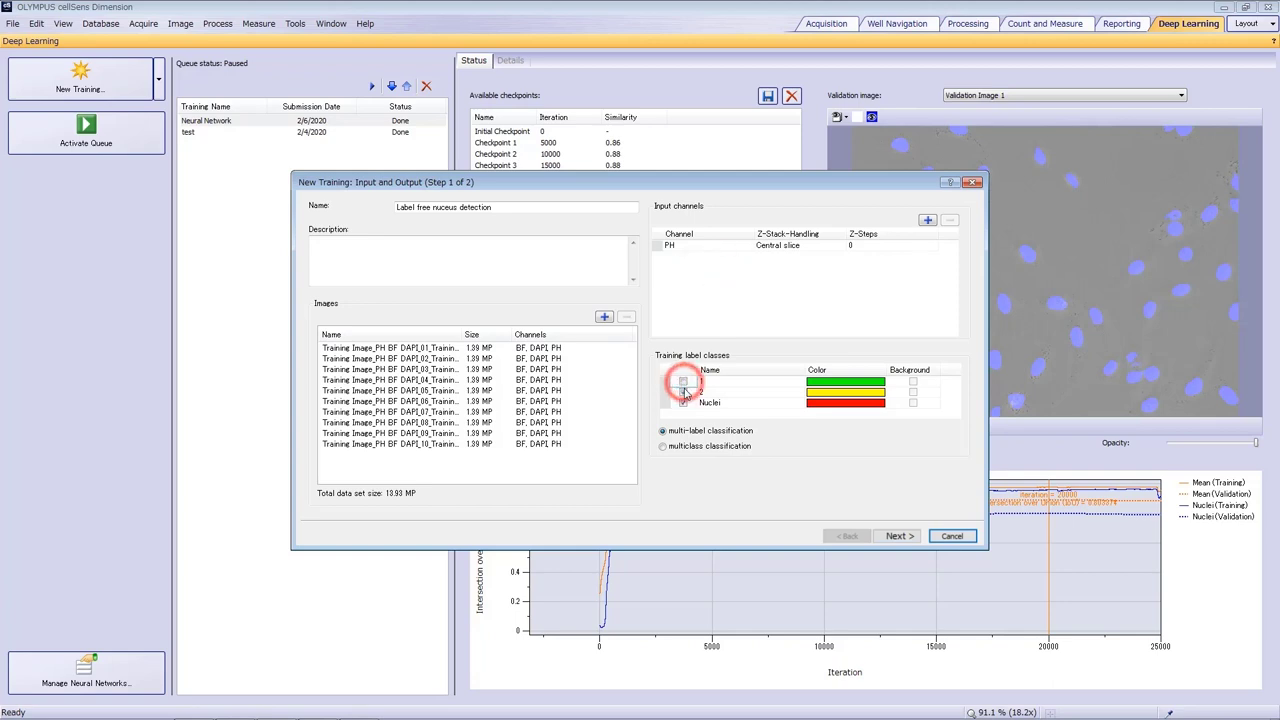
click(684, 390)
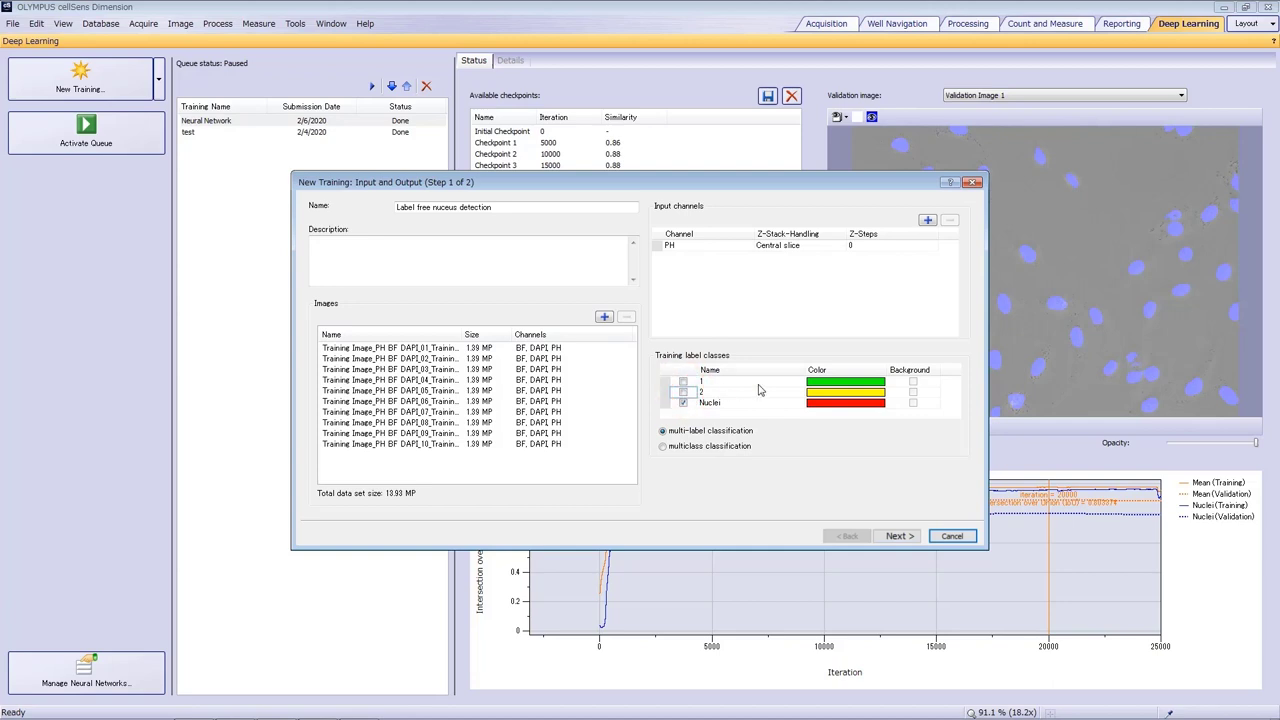
Step: Advance to the Parameters step, keeping Standard Network and 25000 iterations
click(899, 537)
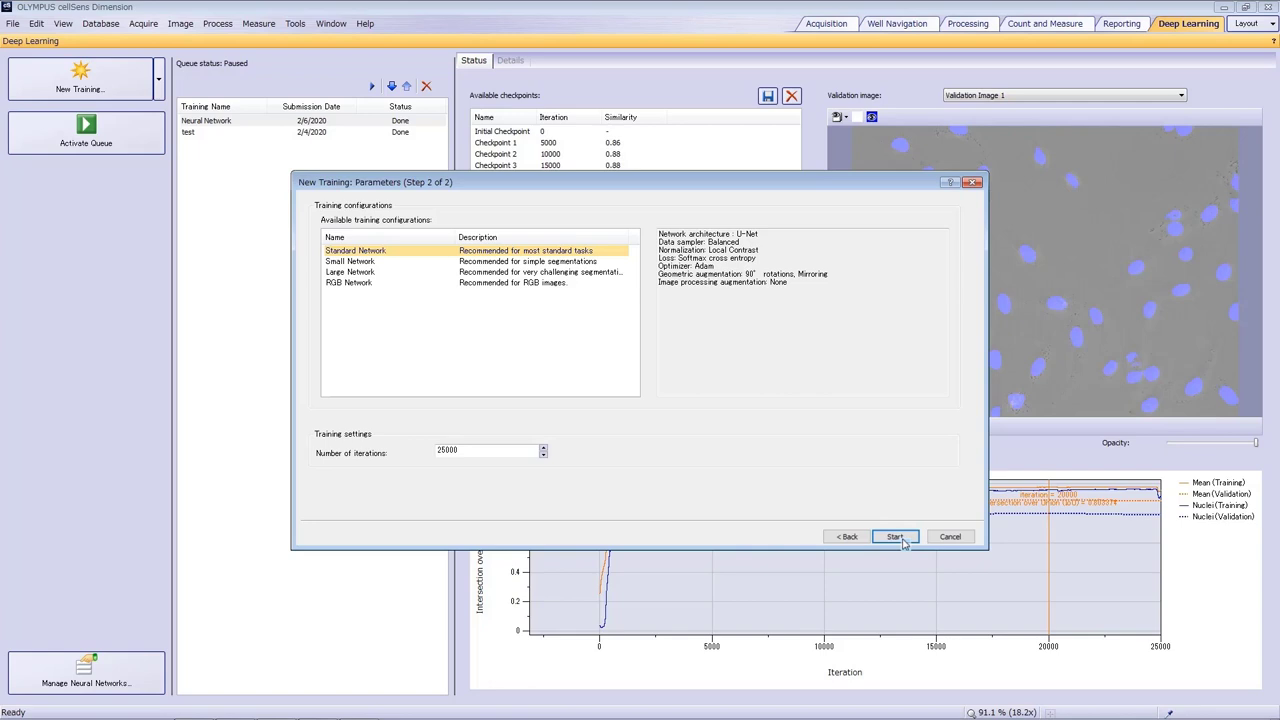
Step: Train to 25000 iterations, reviewing Checkpoint 1 on the validation image with DAPI toggled
click(896, 538)
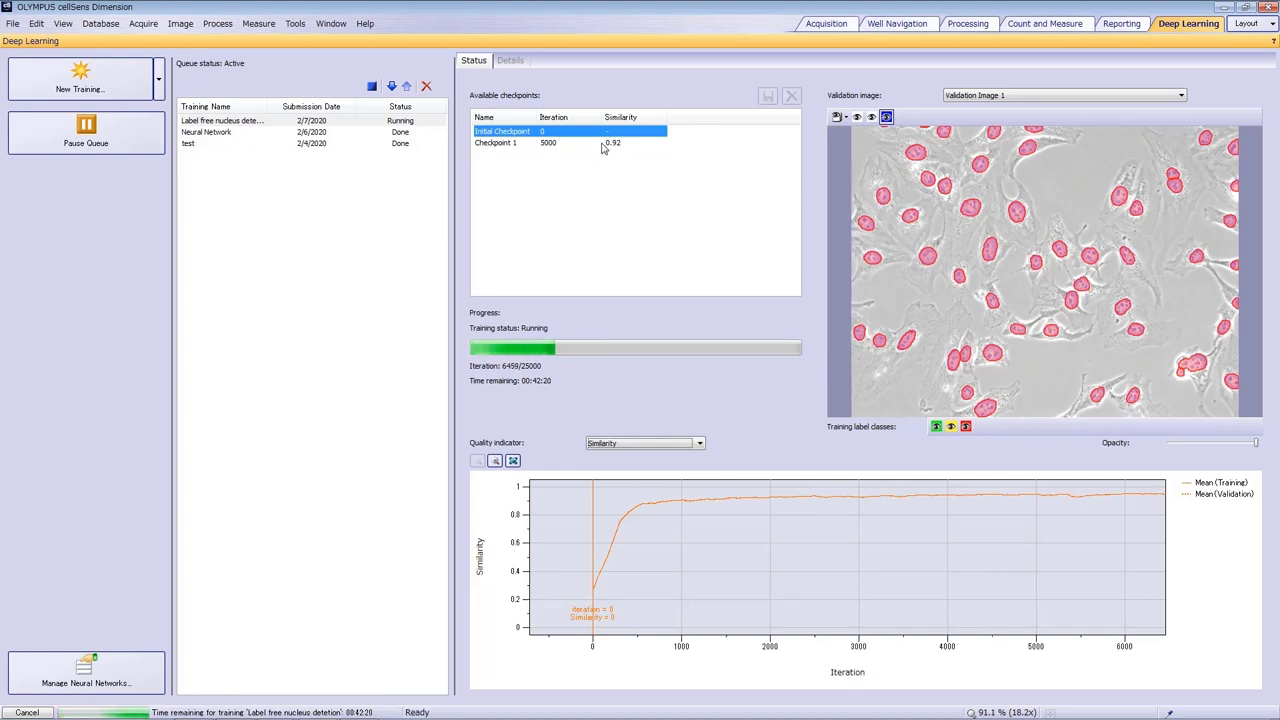
click(600, 143)
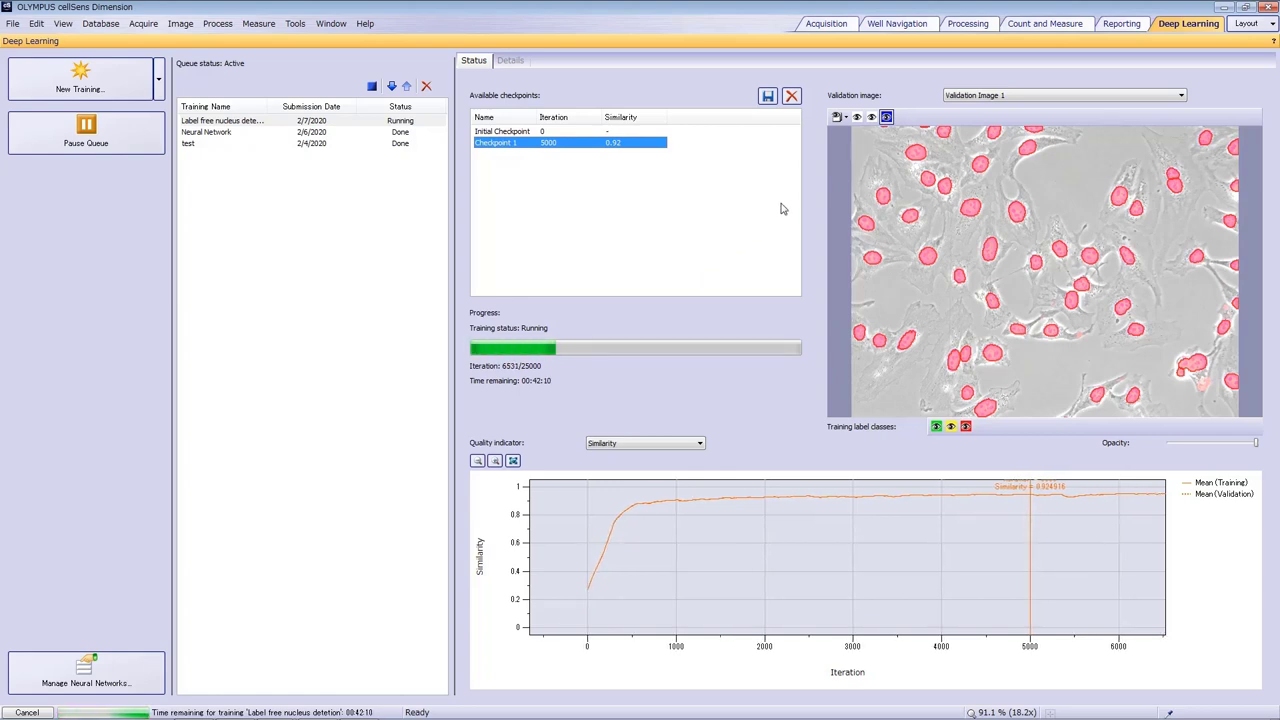
click(872, 117)
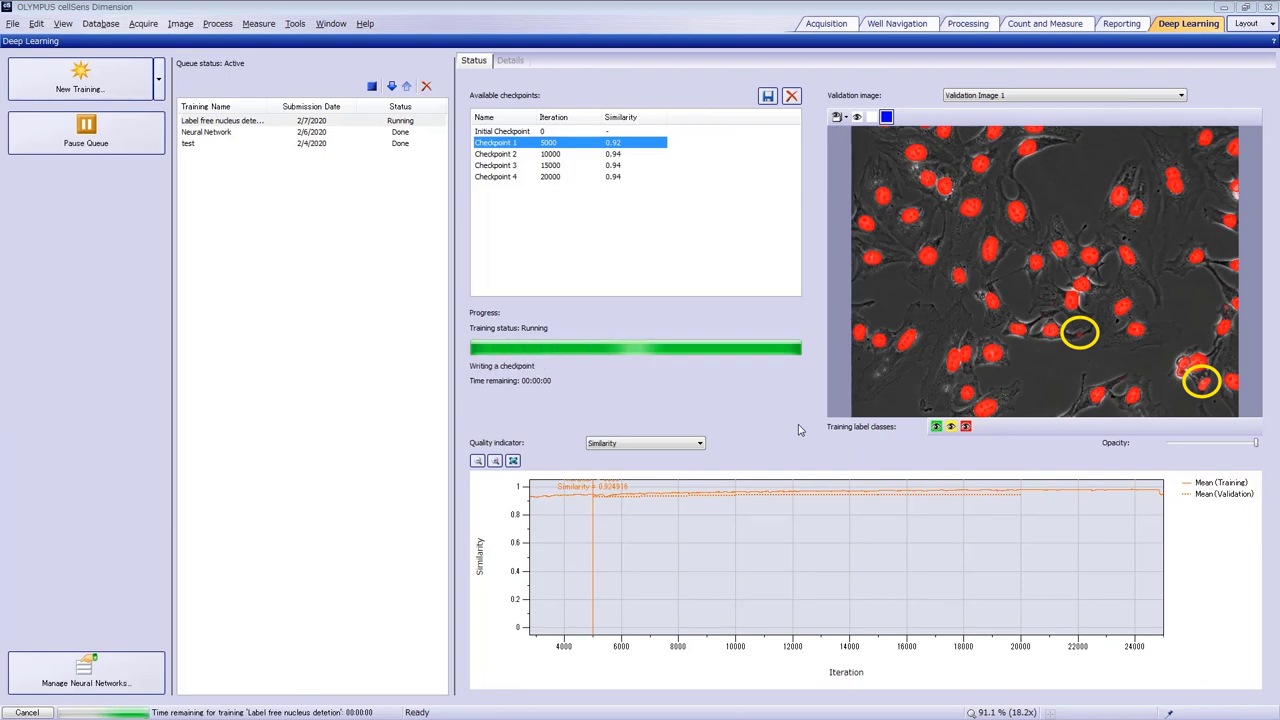
click(85, 130)
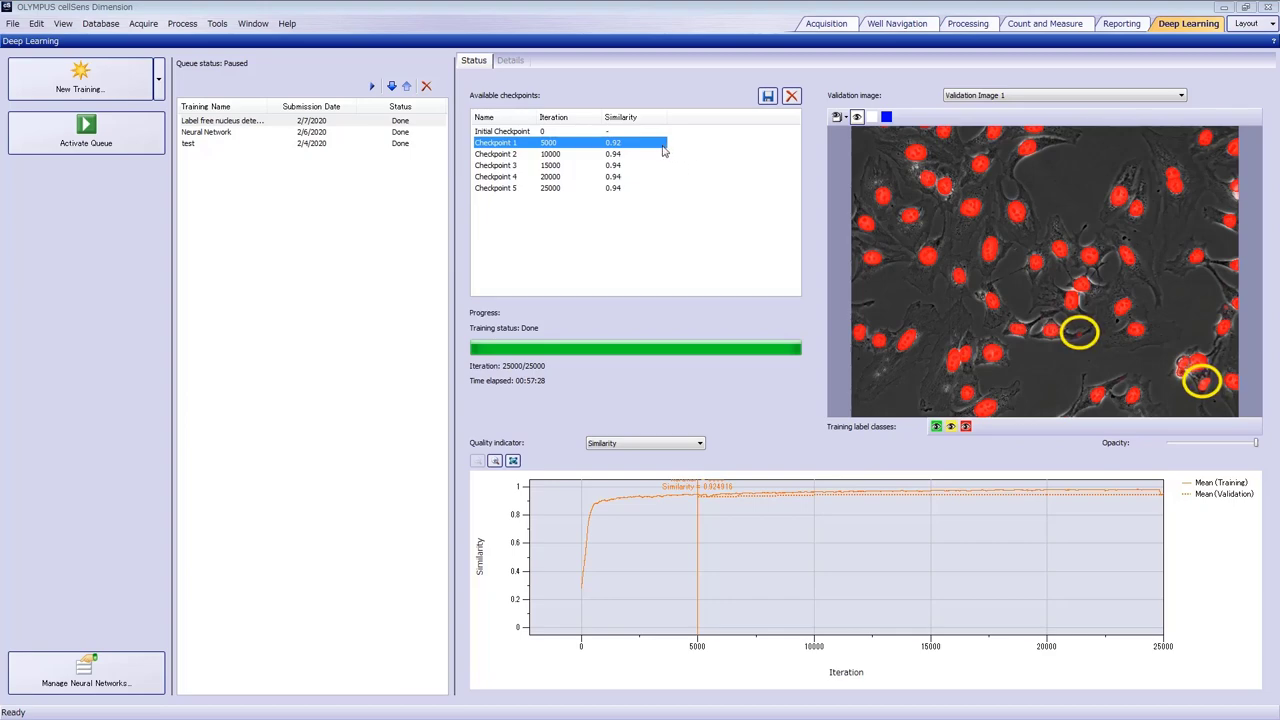
Step: Save Checkpoint 5 as the private network 'Label free nucleus detetion INT25000'
click(638, 188)
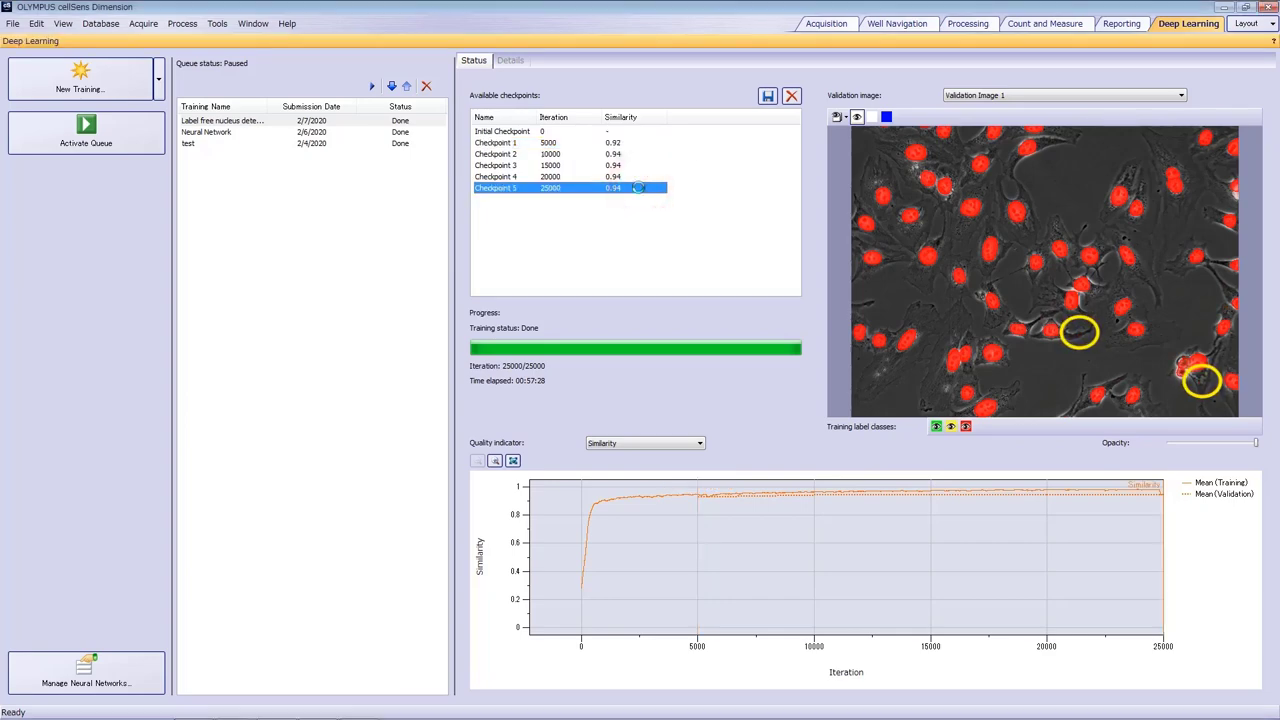
click(767, 96)
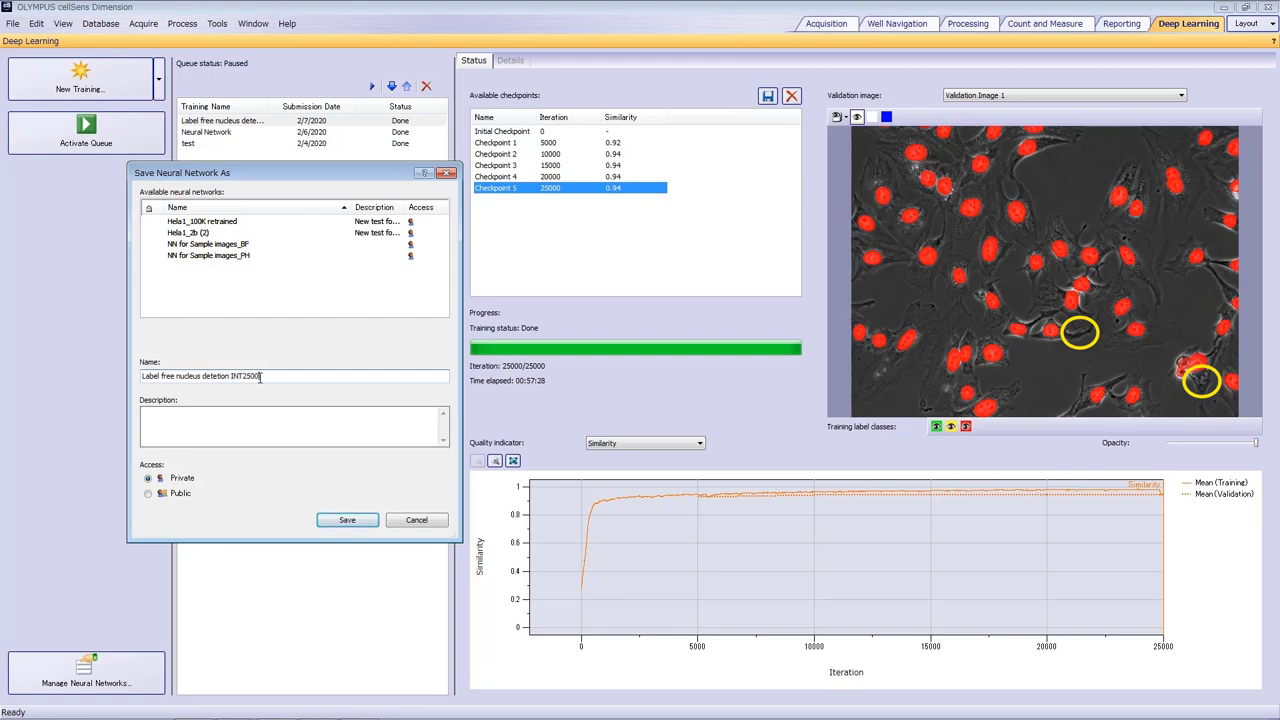
click(337, 516)
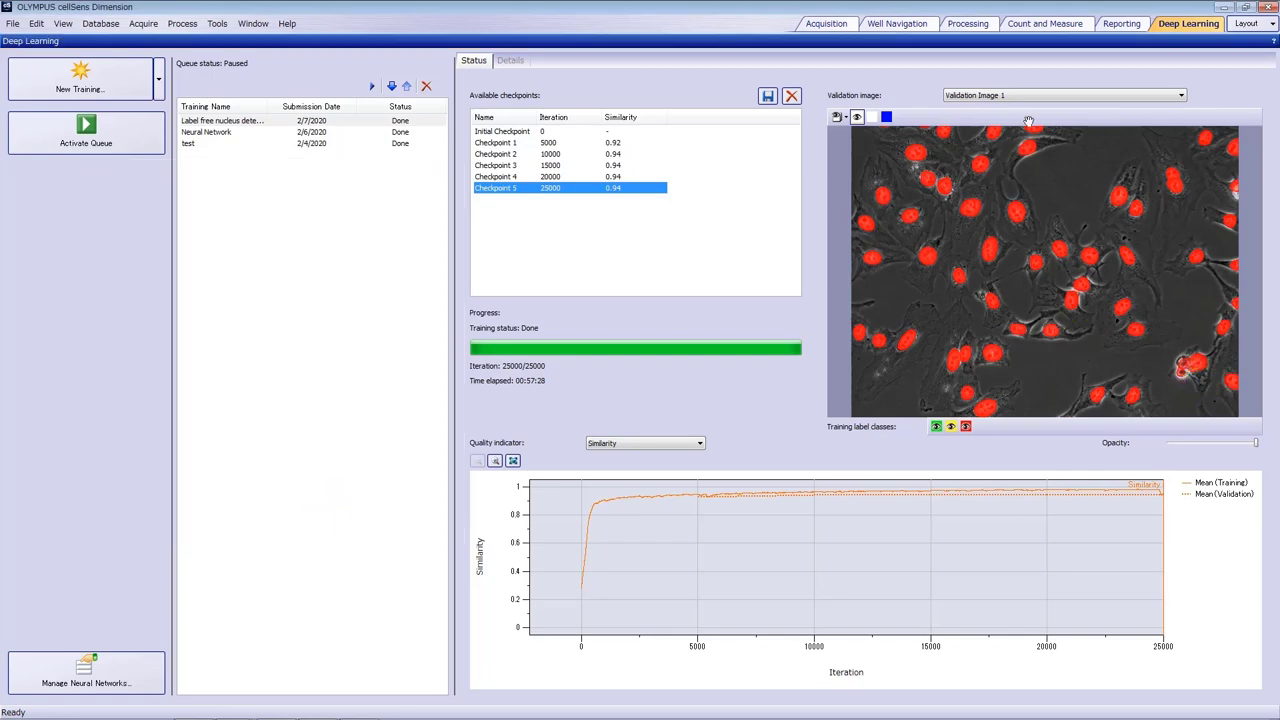
Step: Switch to the Count and Measure workspace and open Inference Image_PH BF DAPI_01.vsi and _02.vsi
click(1030, 27)
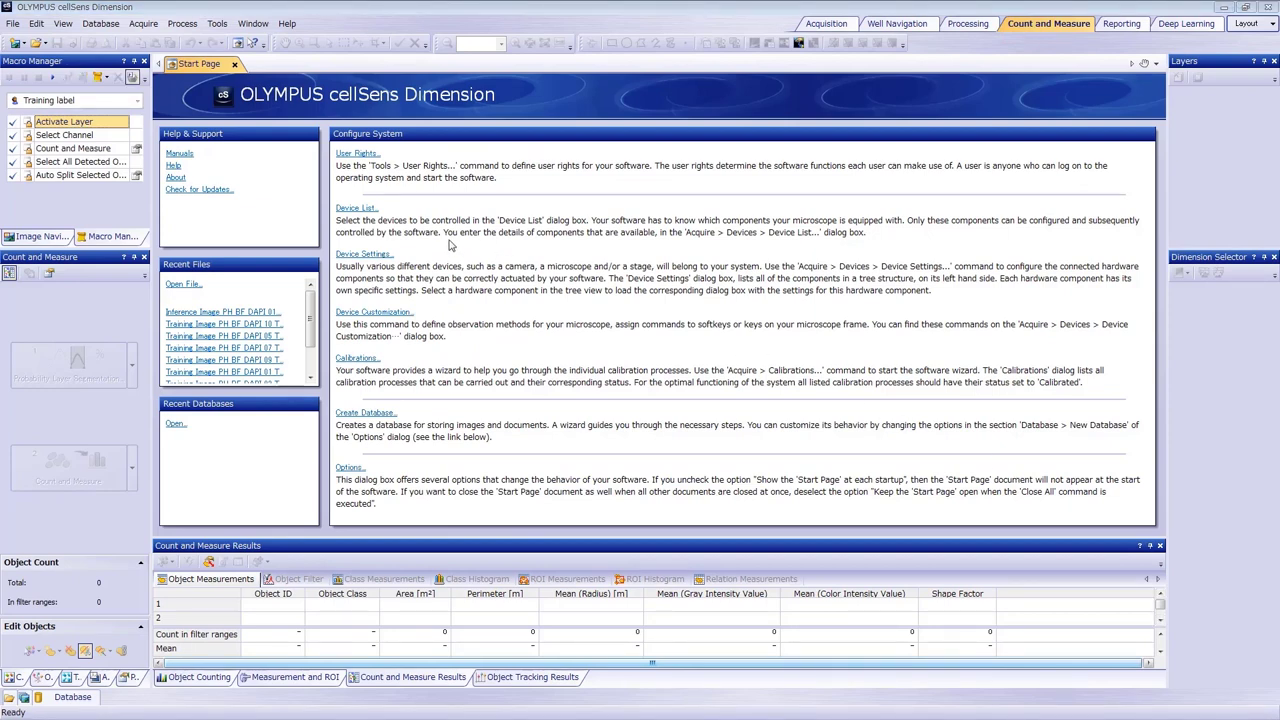
click(13, 23)
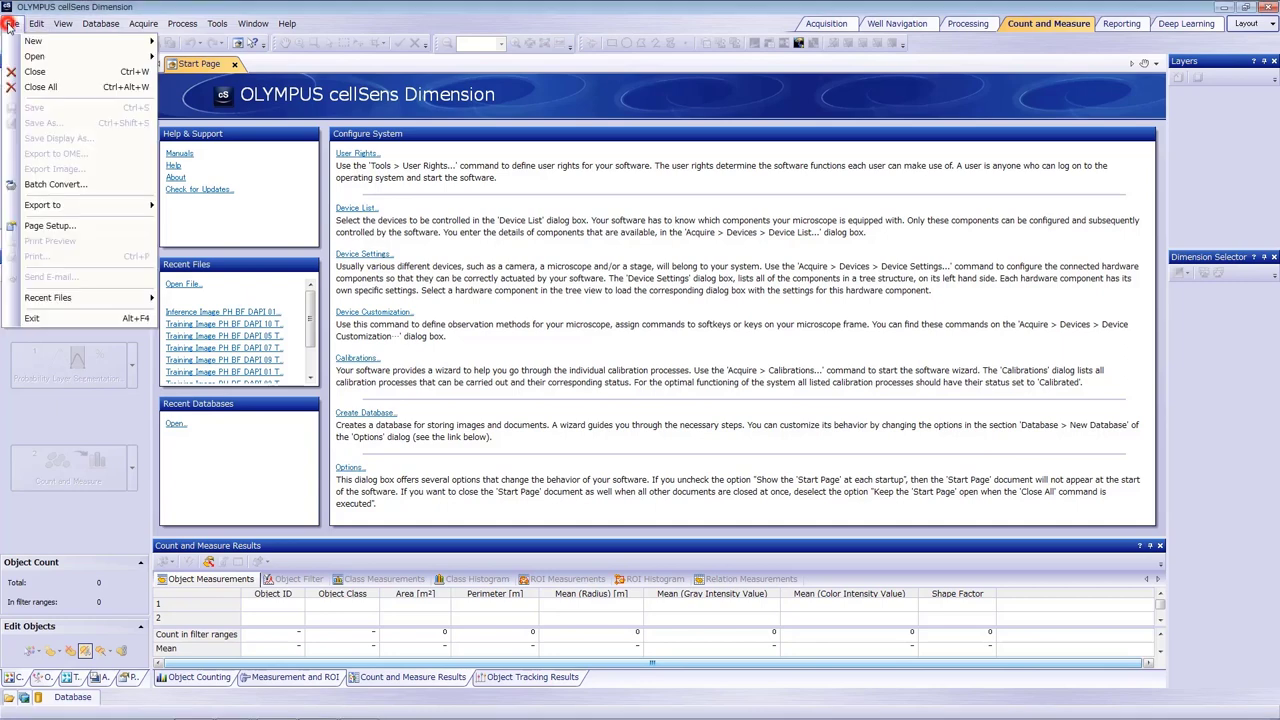
mouse_move(36, 58)
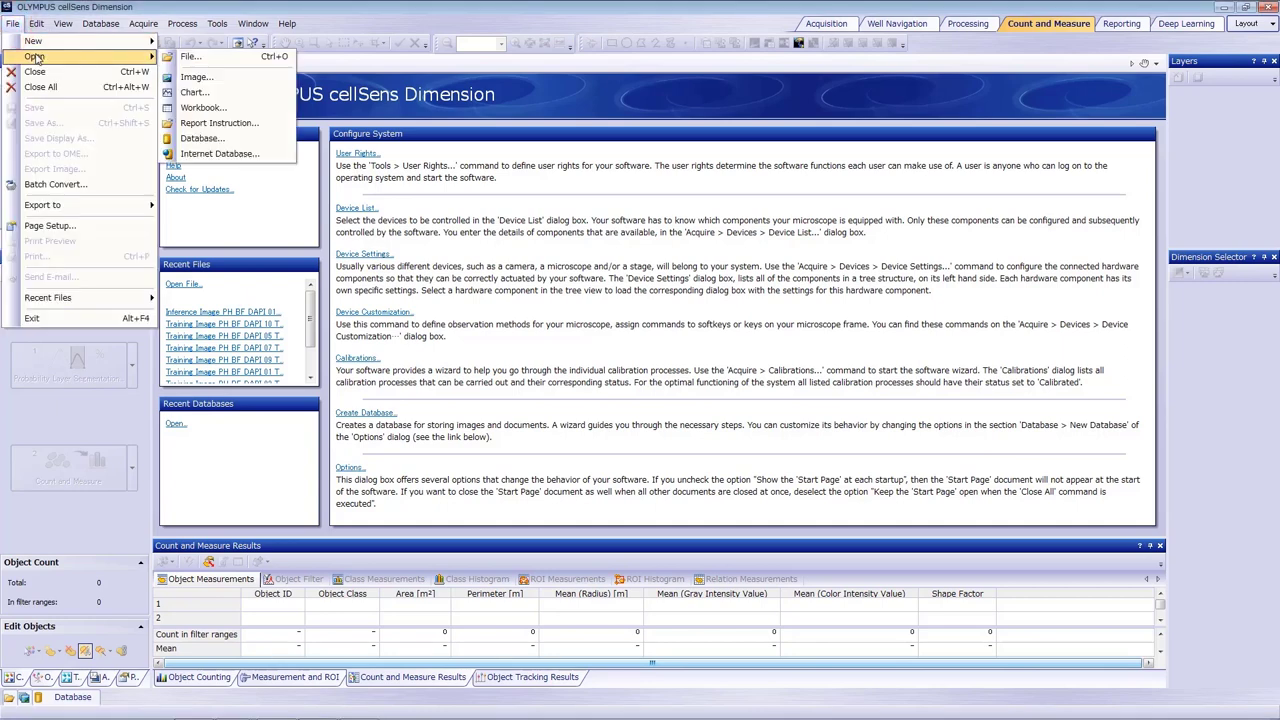
click(205, 60)
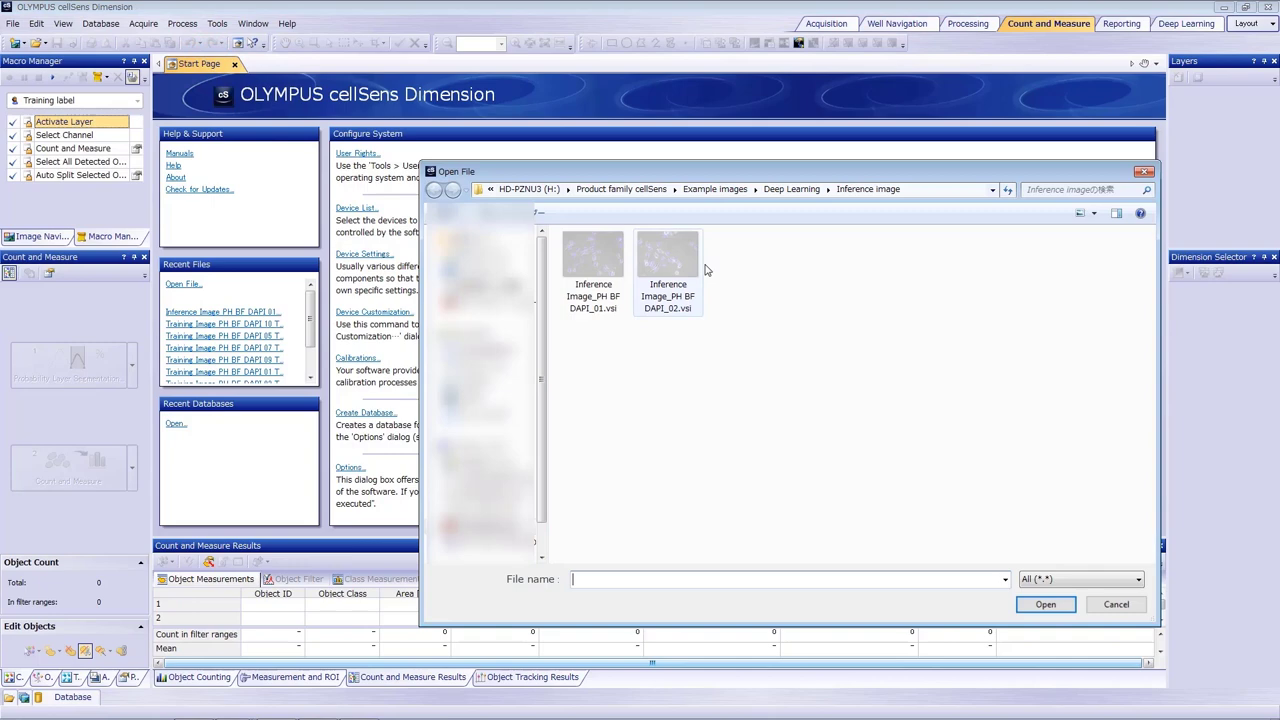
drag(749, 348, 560, 232)
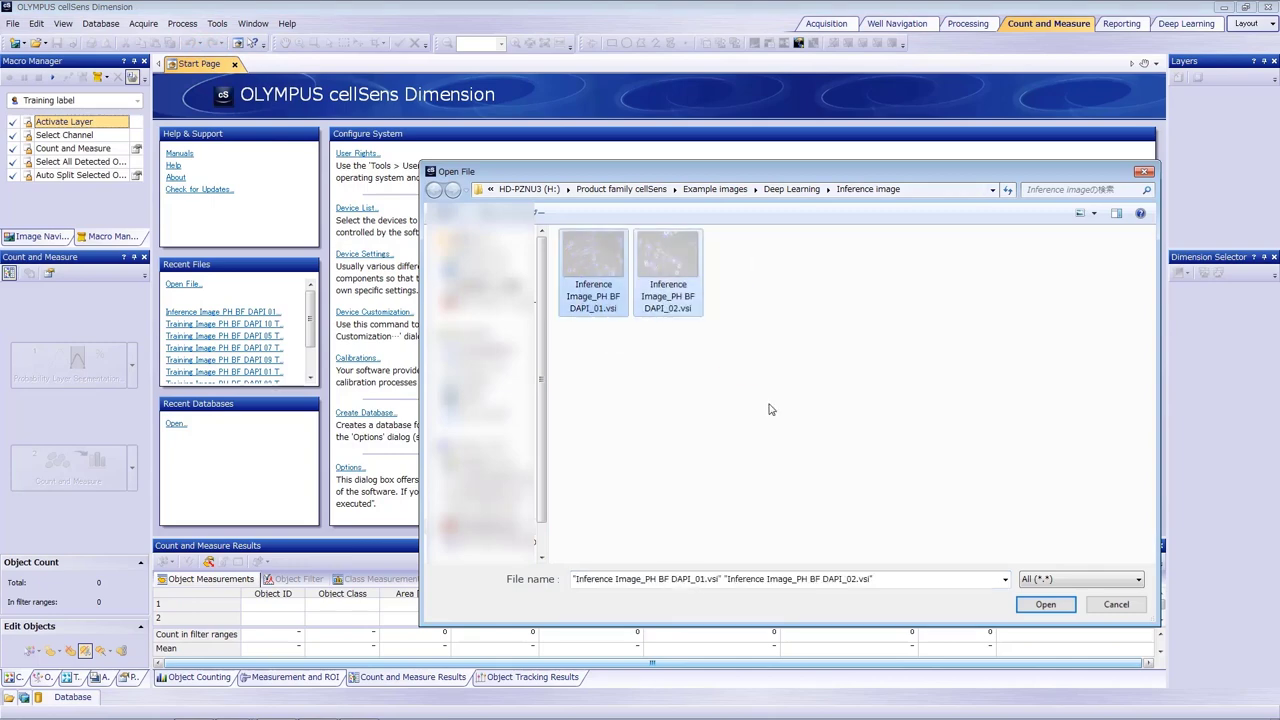
click(1046, 605)
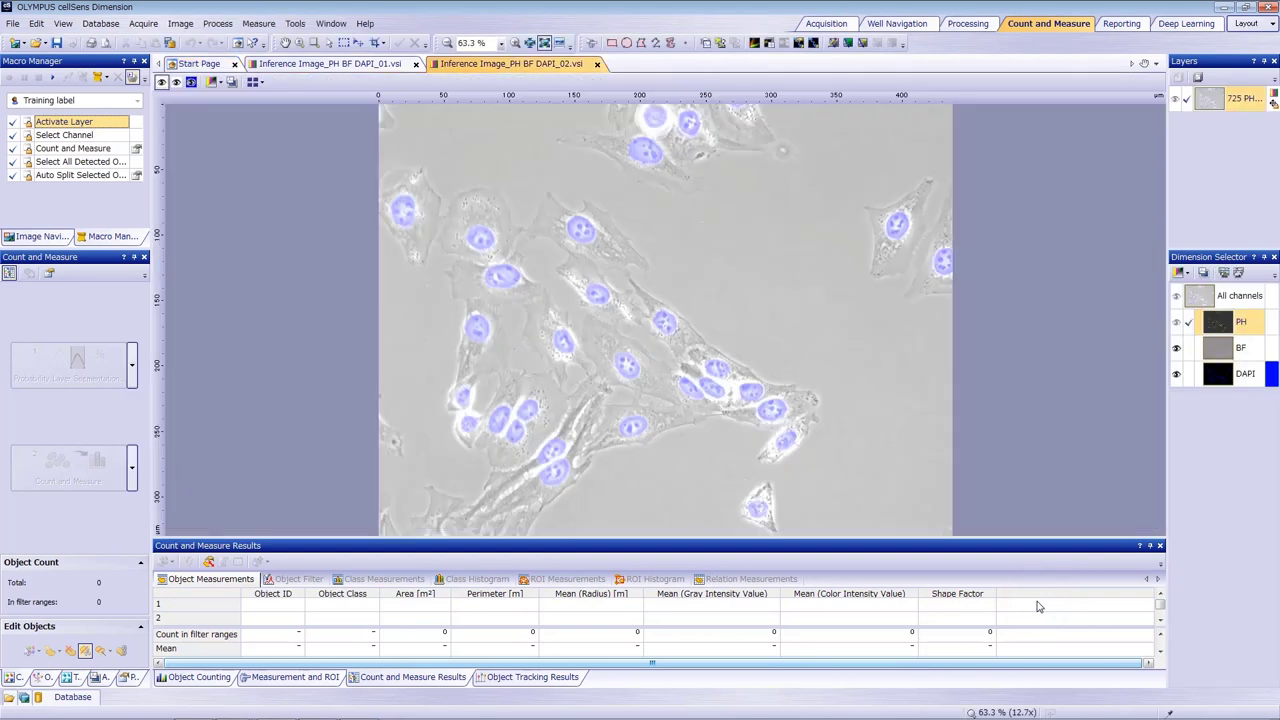
Step: On the DAPI_01 image, create a new macro named 'Inference' and begin recording
click(333, 65)
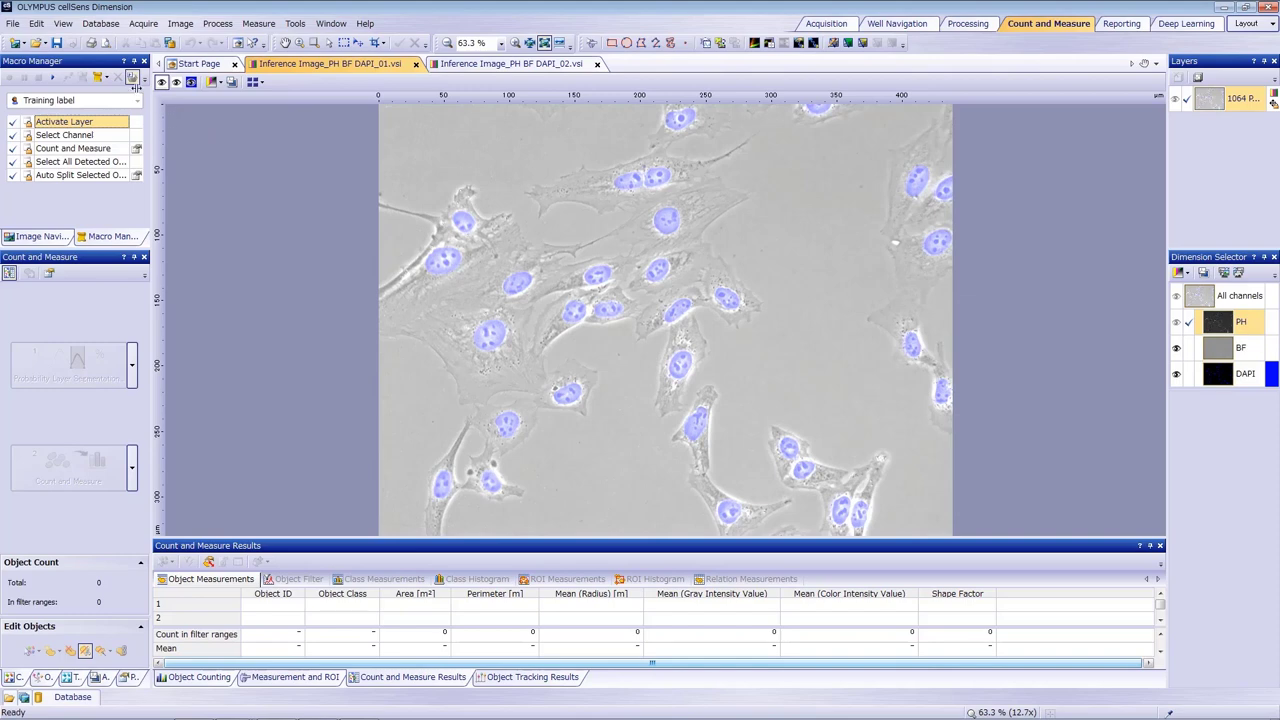
click(133, 80)
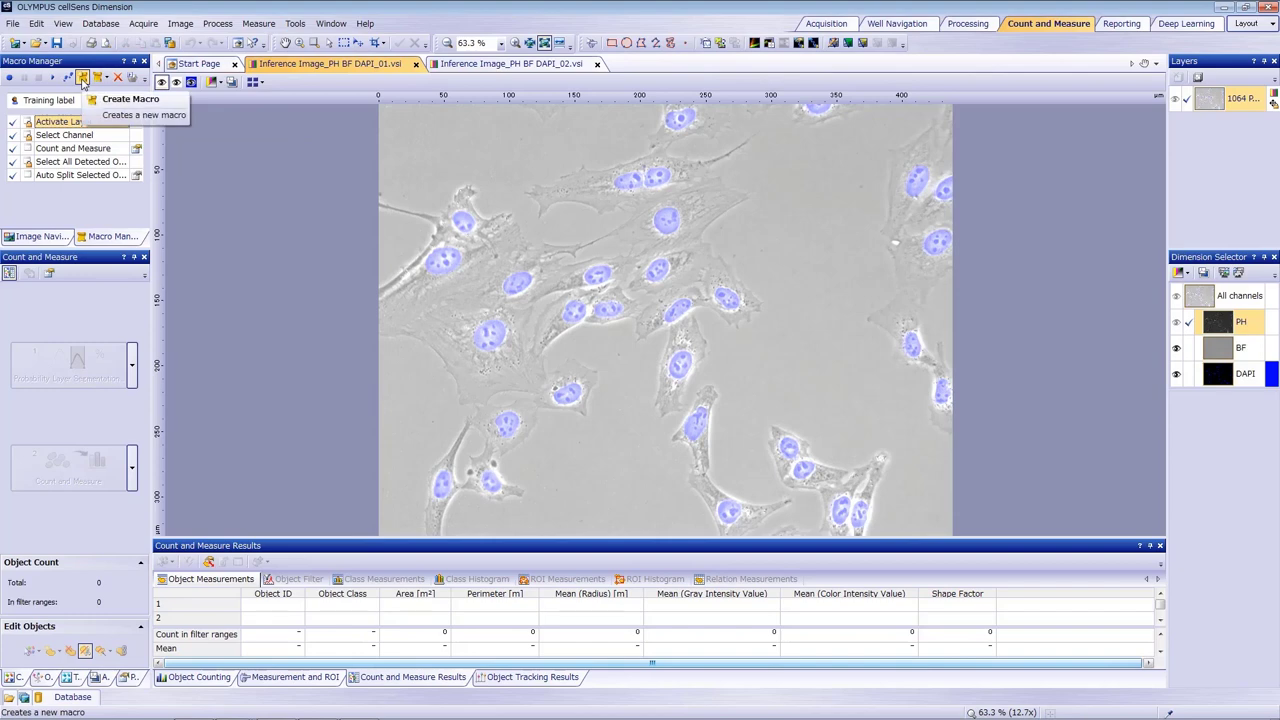
click(83, 80)
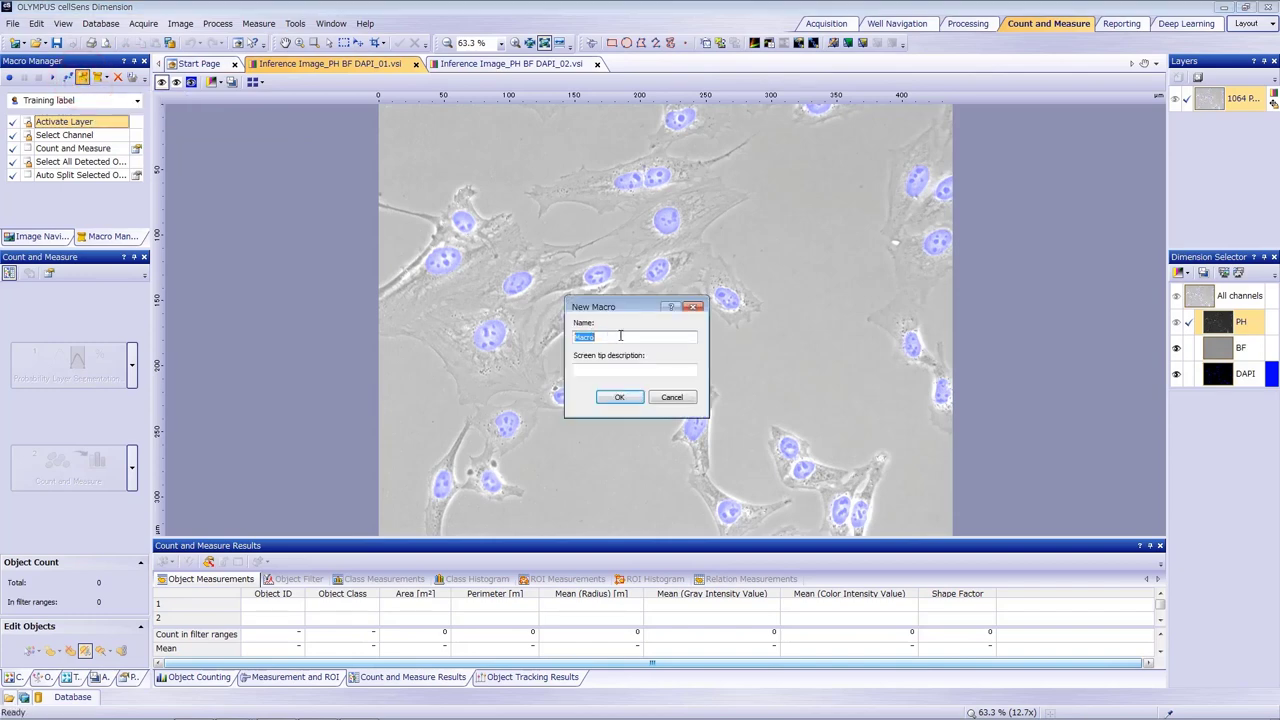
text(1)
click(620, 398)
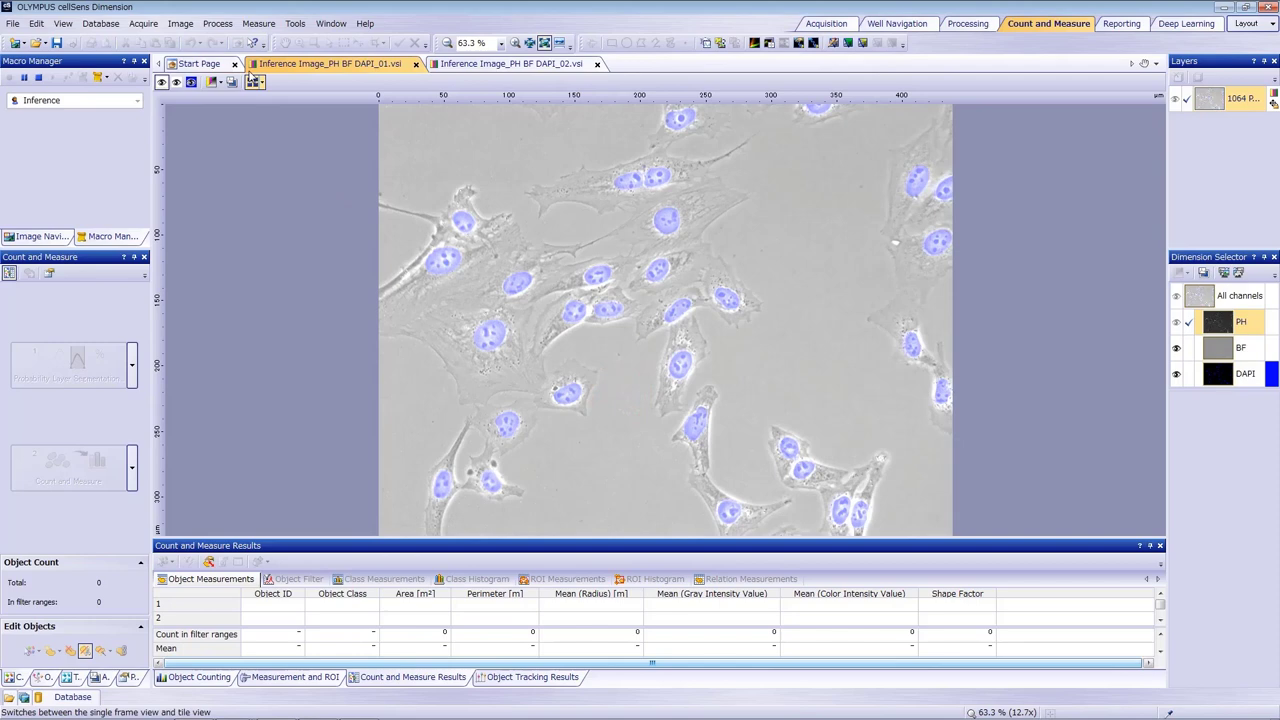
Step: Run Neural Network Processing with the INT25000 network on PH, keeping results in the same document
click(218, 24)
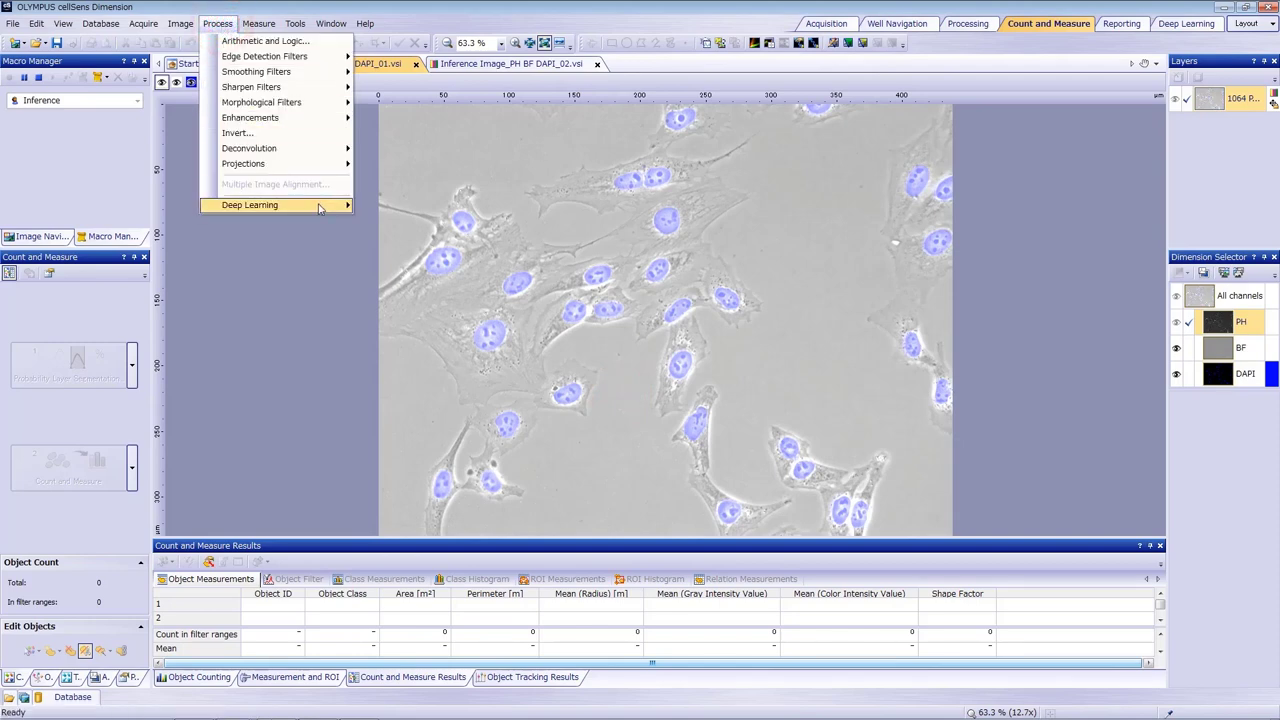
mouse_move(320, 206)
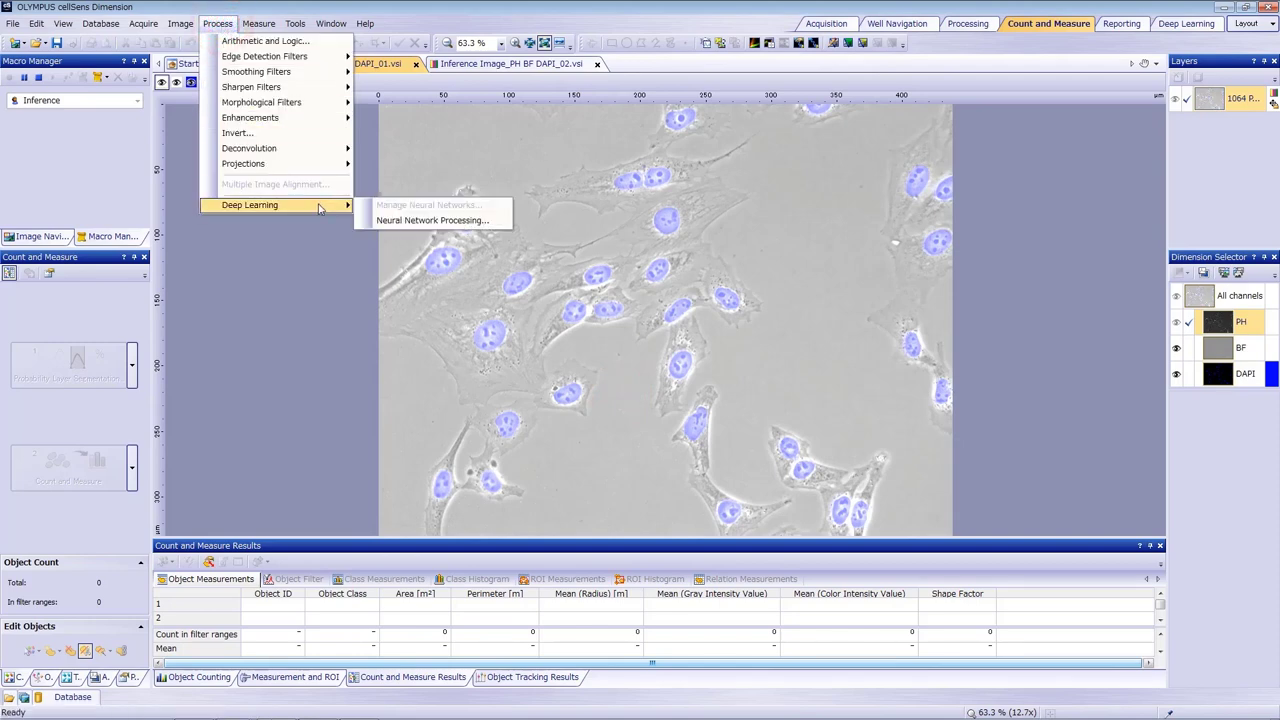
click(465, 223)
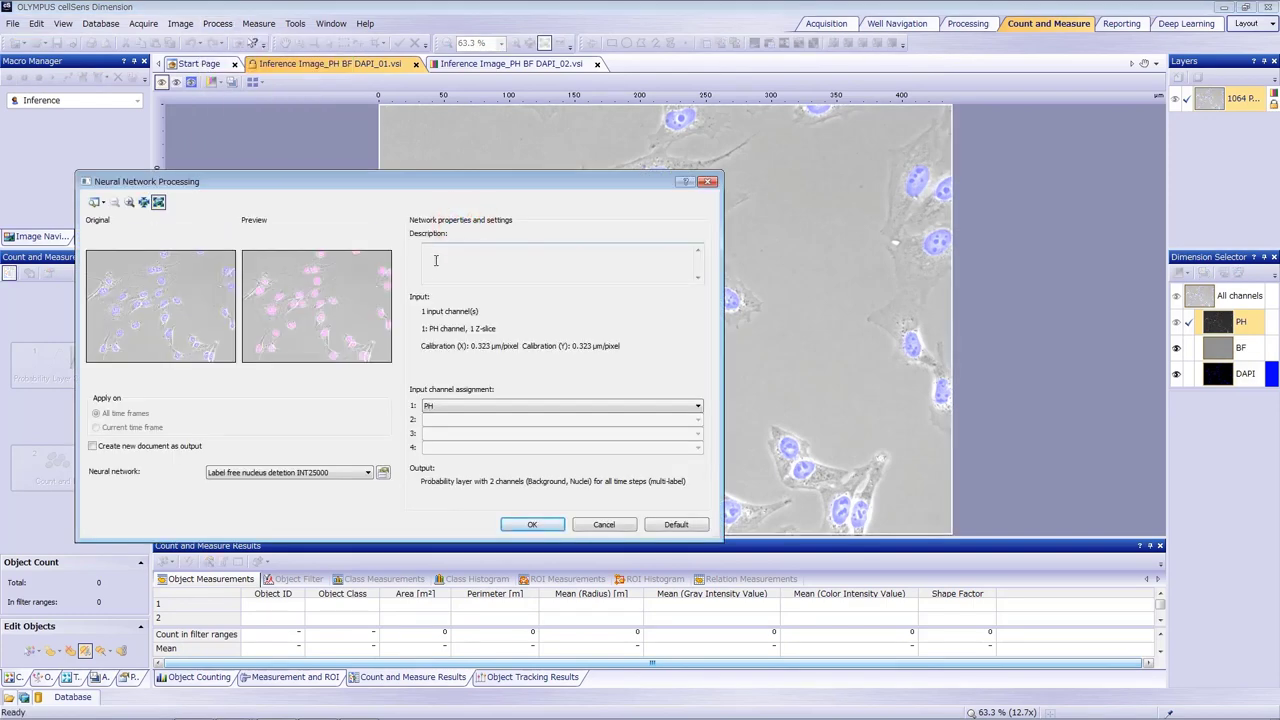
click(368, 472)
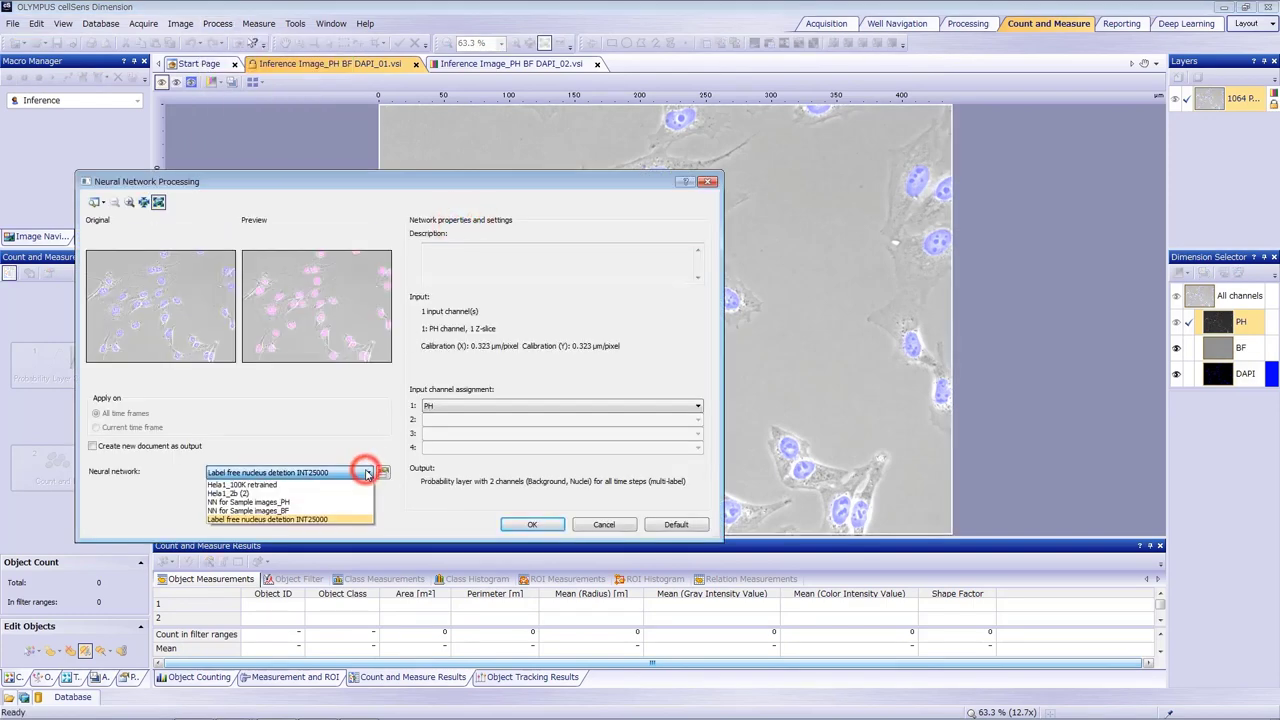
click(340, 521)
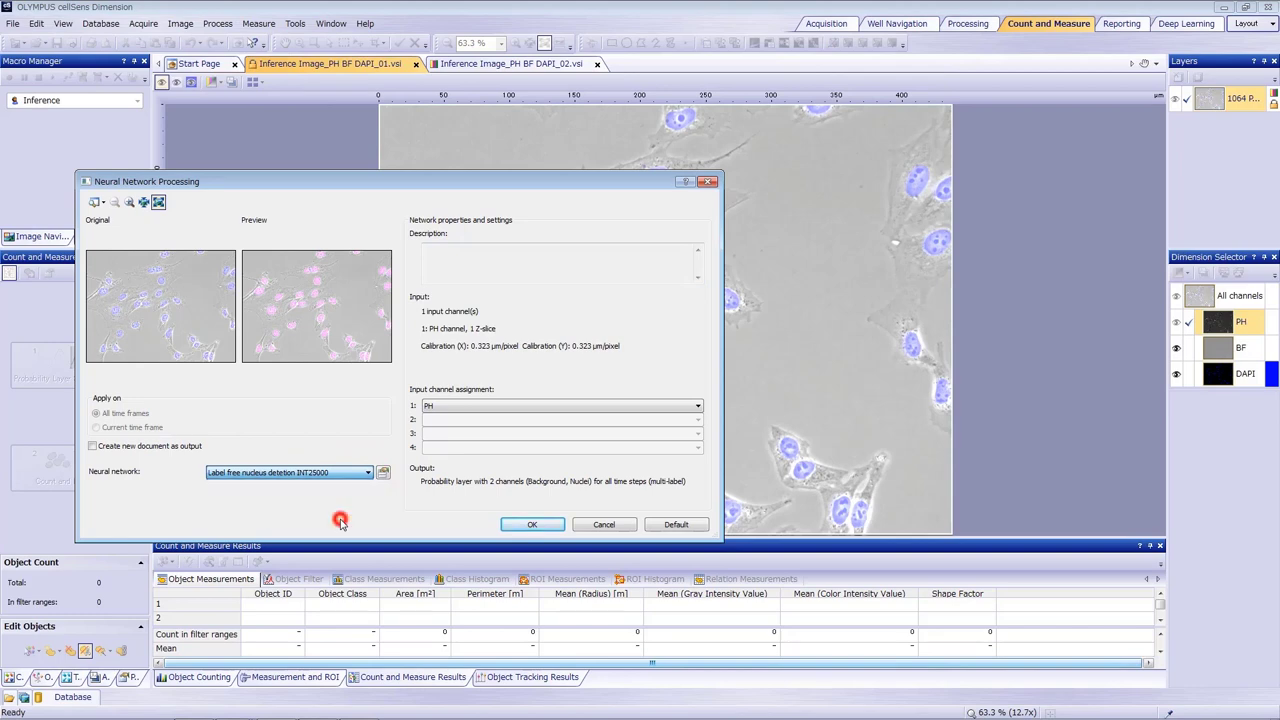
click(696, 408)
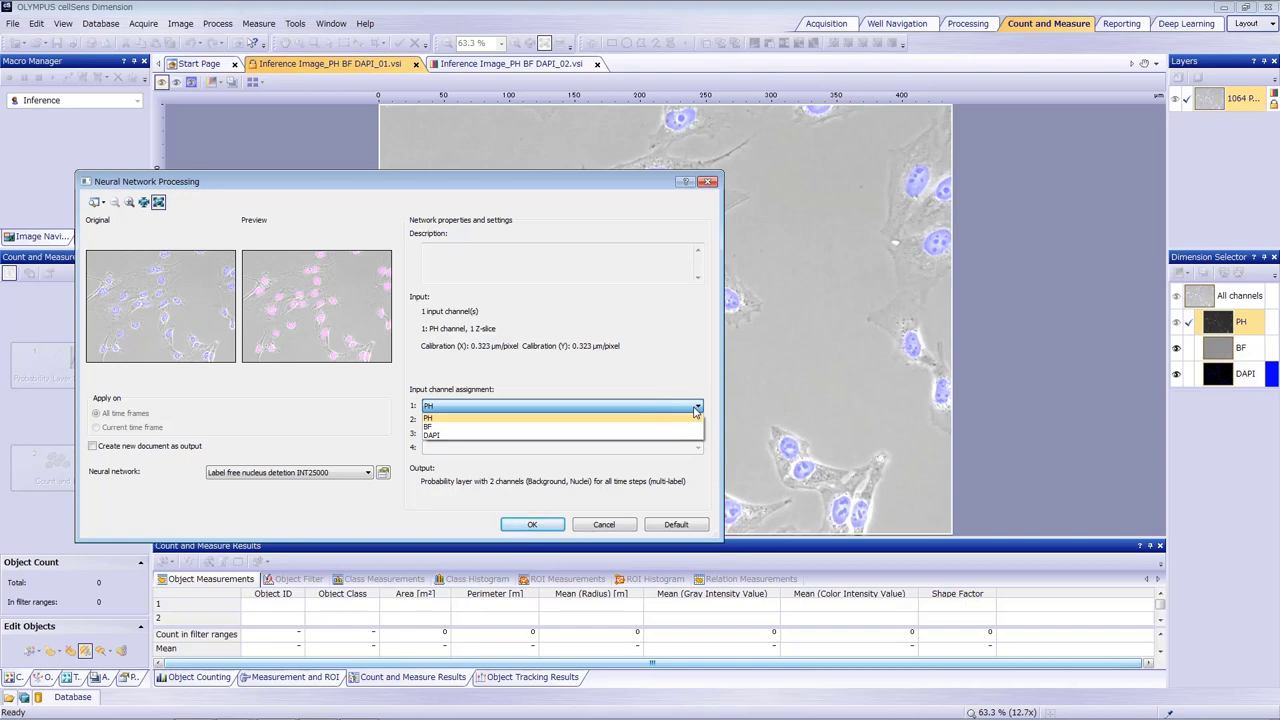
click(696, 409)
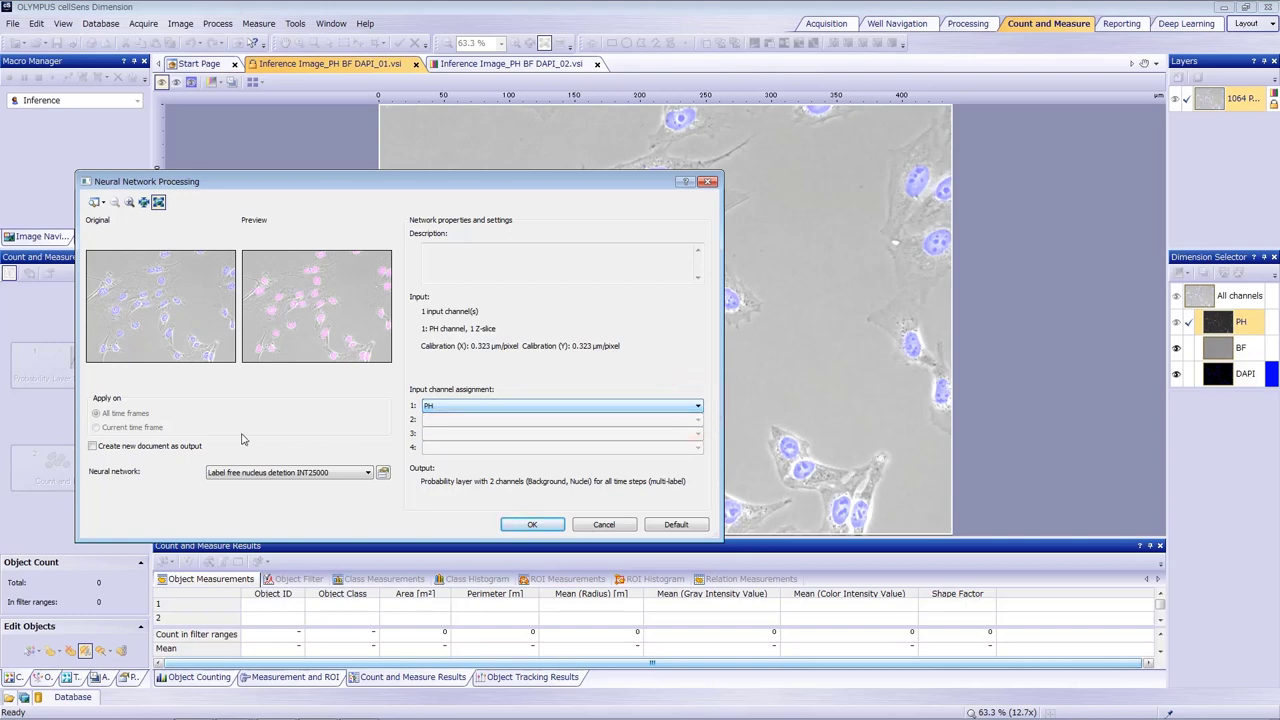
click(92, 447)
click(92, 447)
click(532, 525)
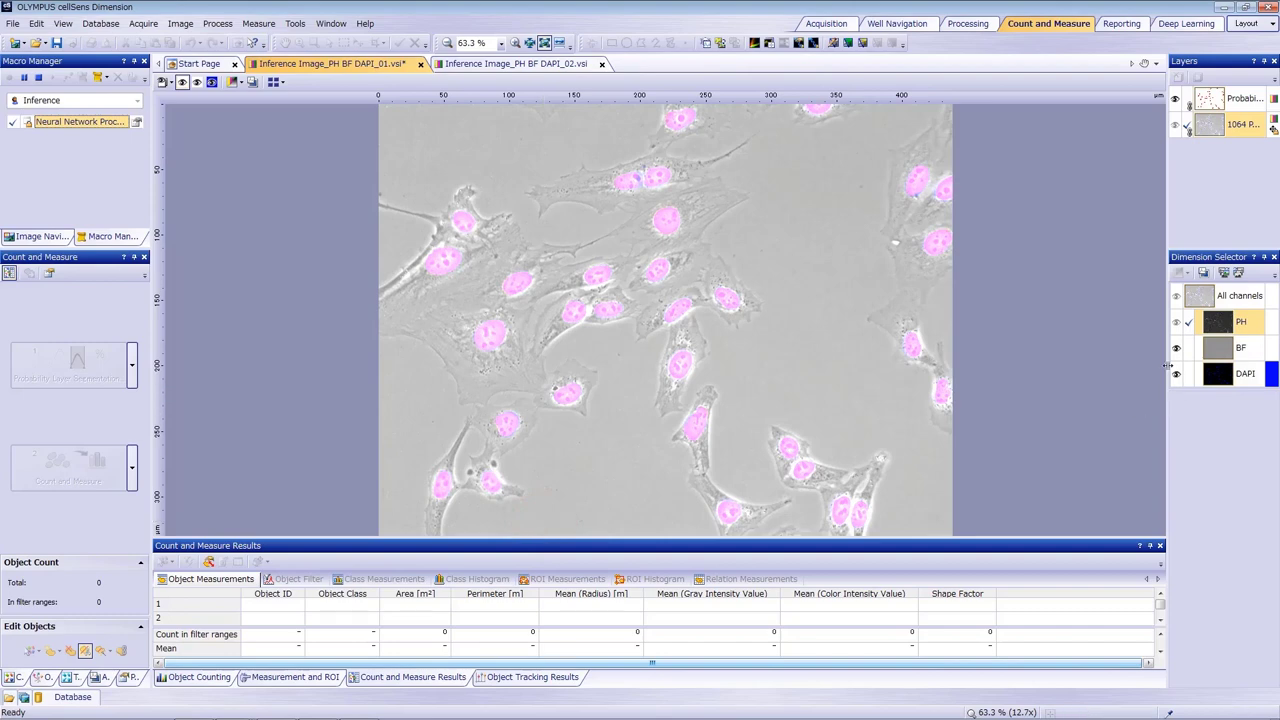
Step: Hide the BF channel, toggle DAPI off and back on, and select the probability map's Nuclei channel
click(1177, 350)
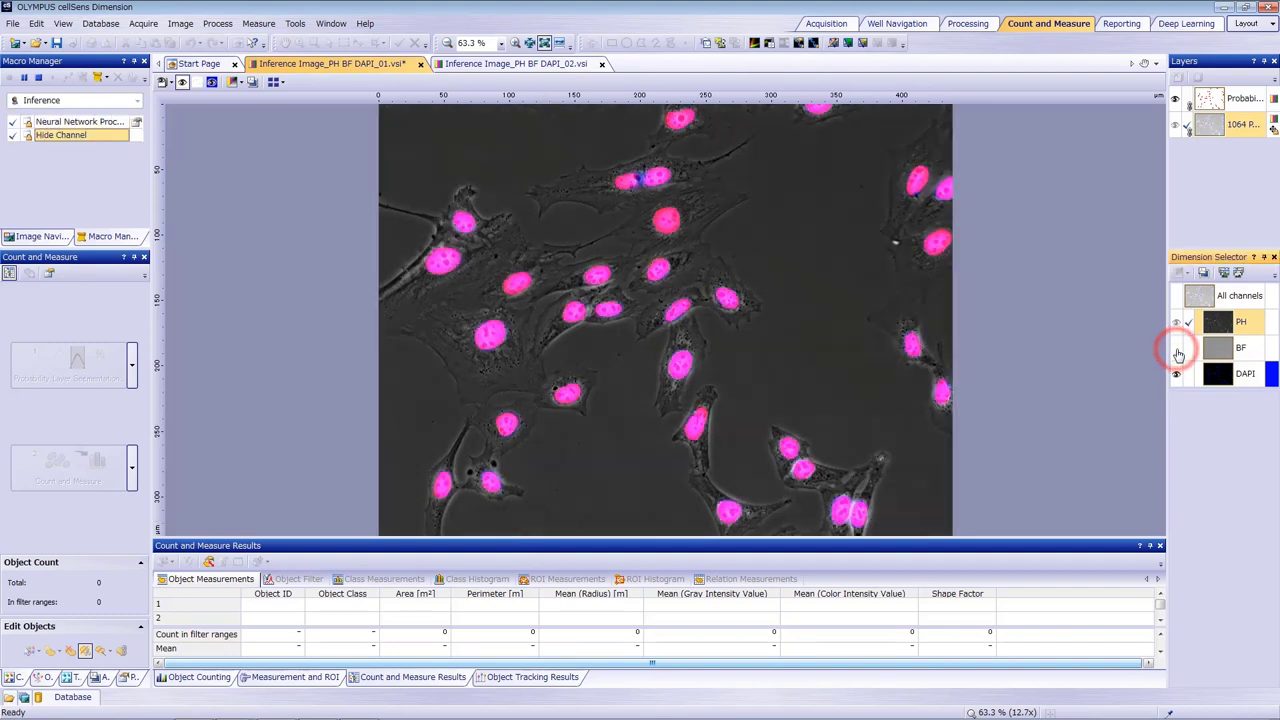
click(1178, 375)
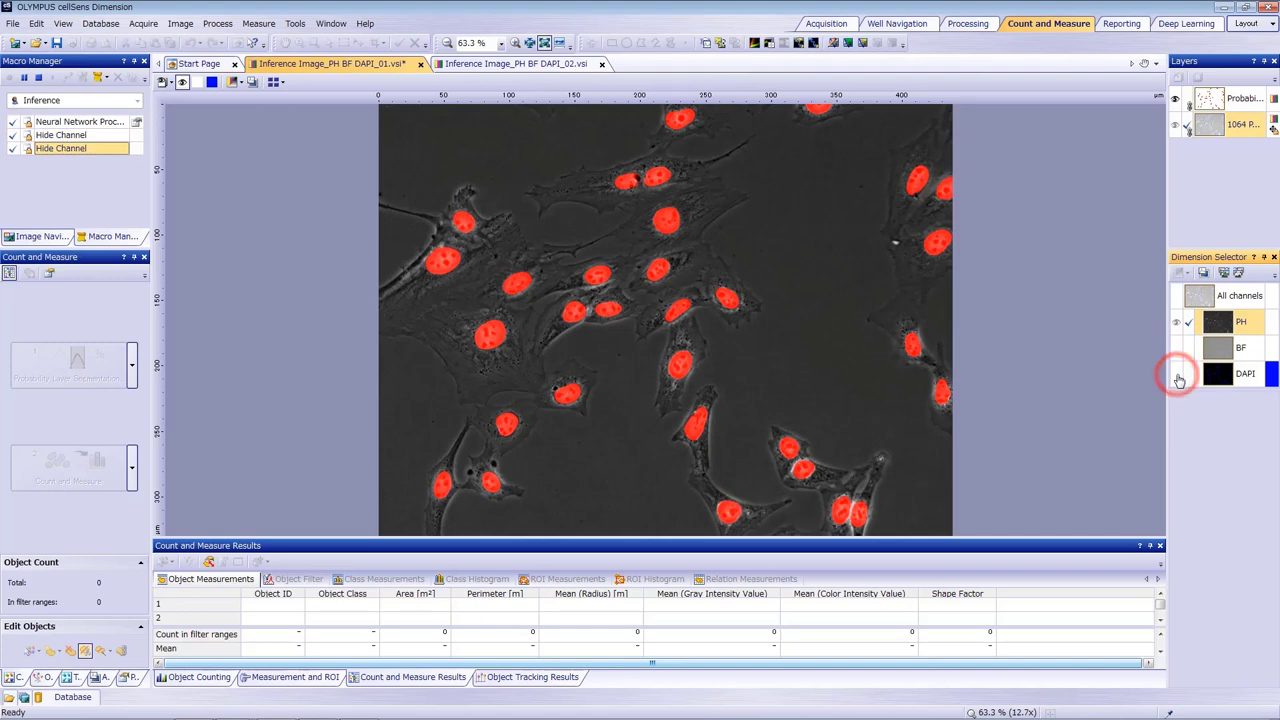
click(1179, 376)
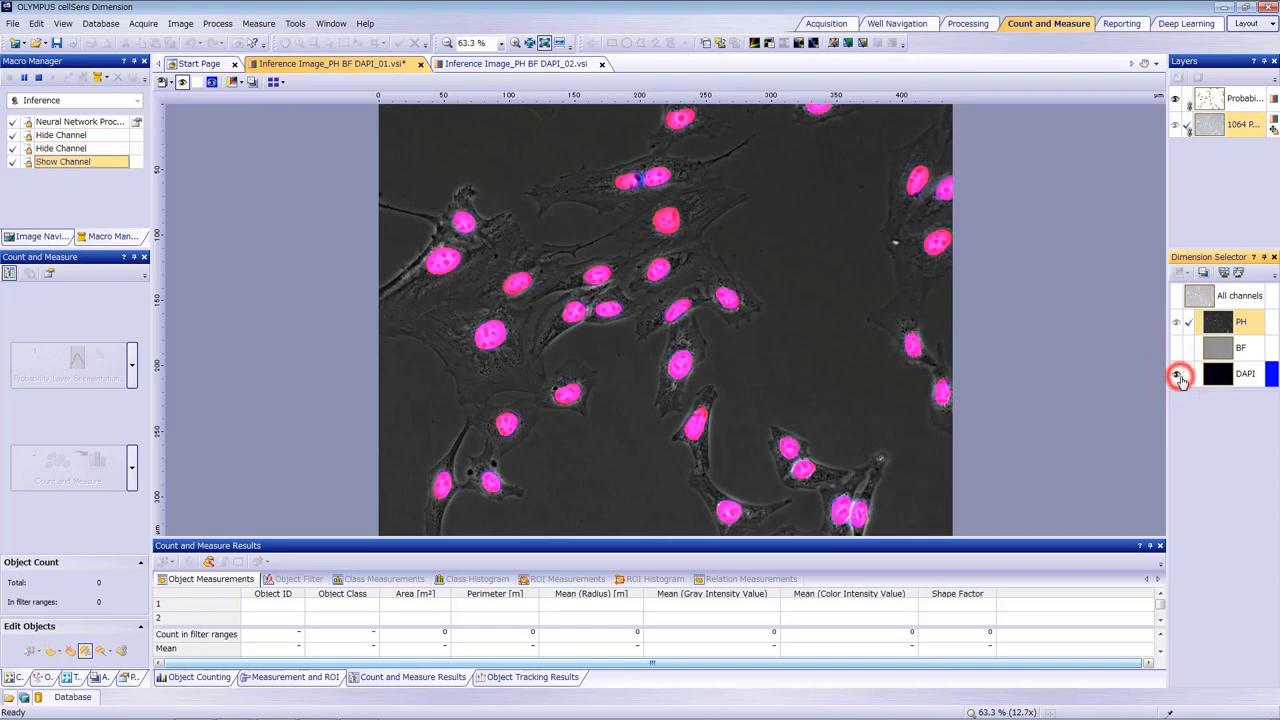
click(1248, 106)
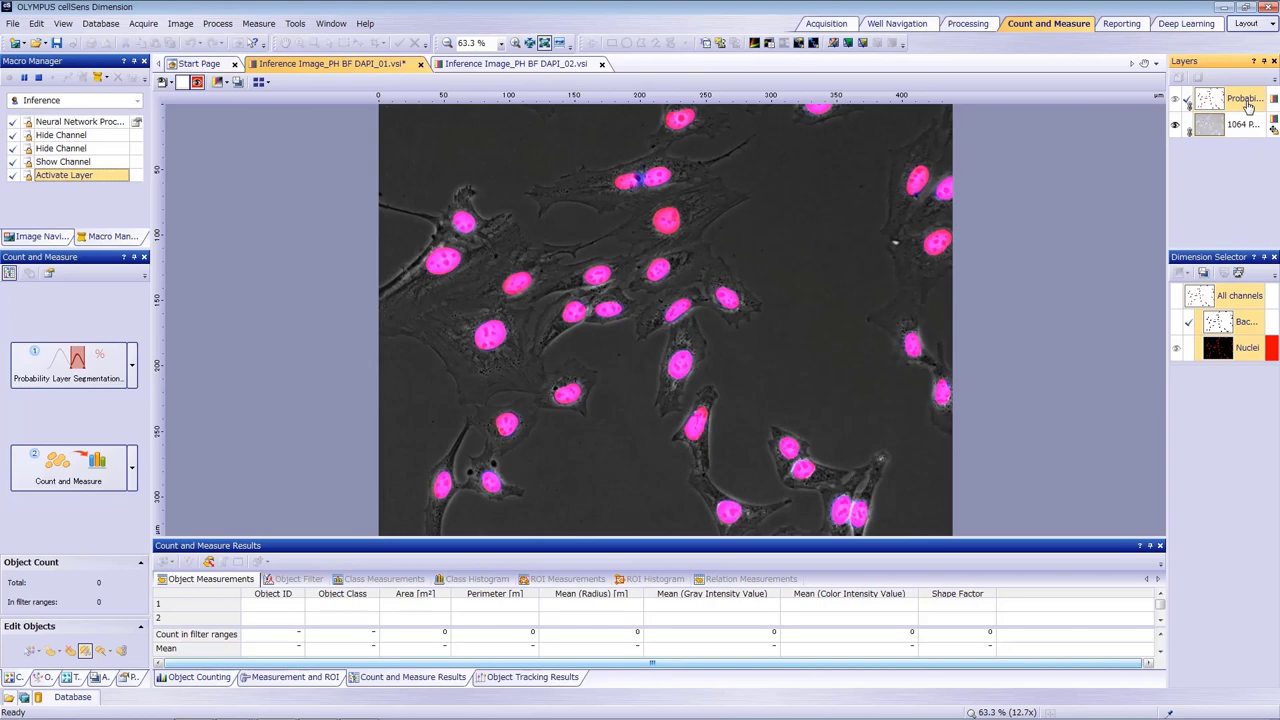
click(1247, 350)
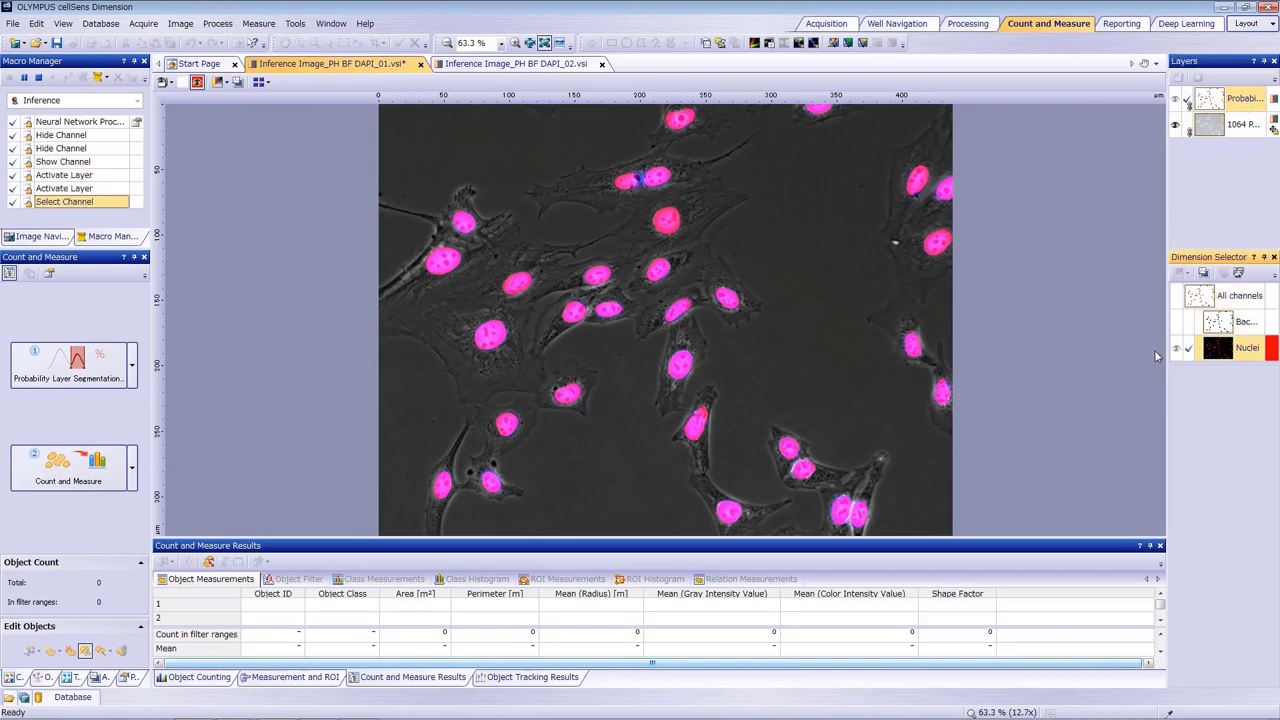
Step: Use probability layer segmentation with a 67.65% Nuclei threshold and count and measure the 31 nuclei
click(131, 364)
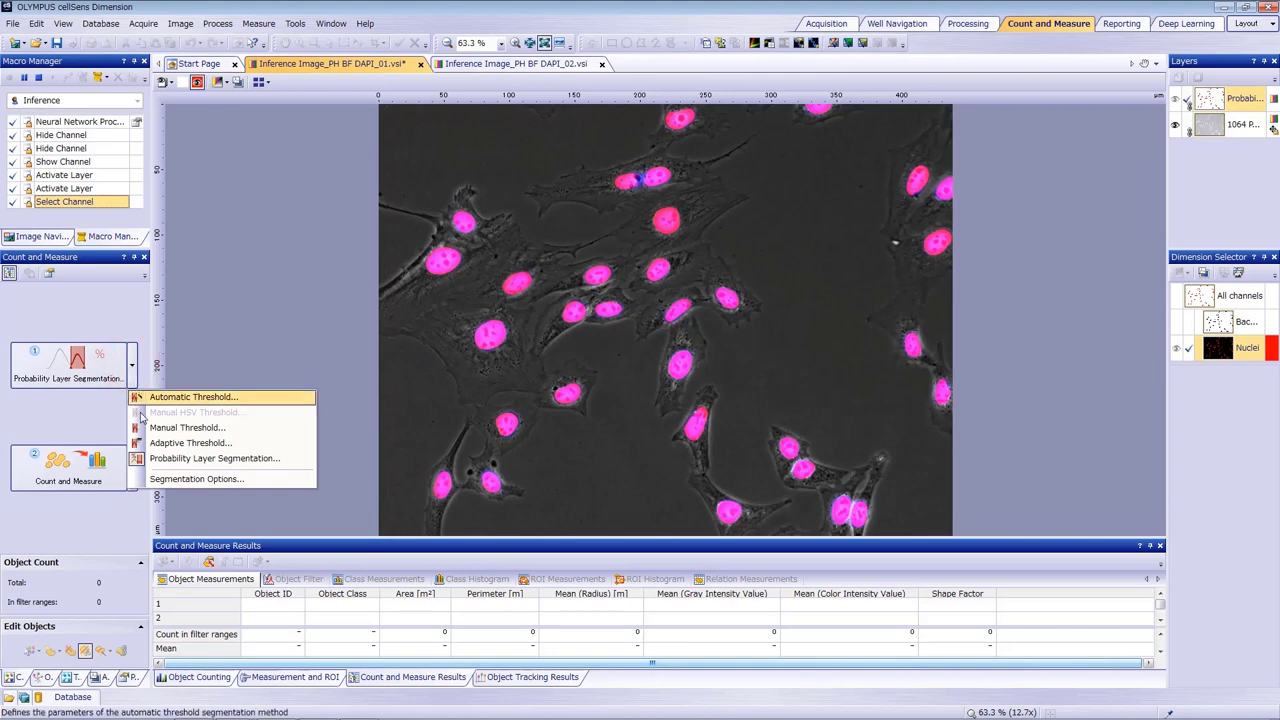
click(226, 459)
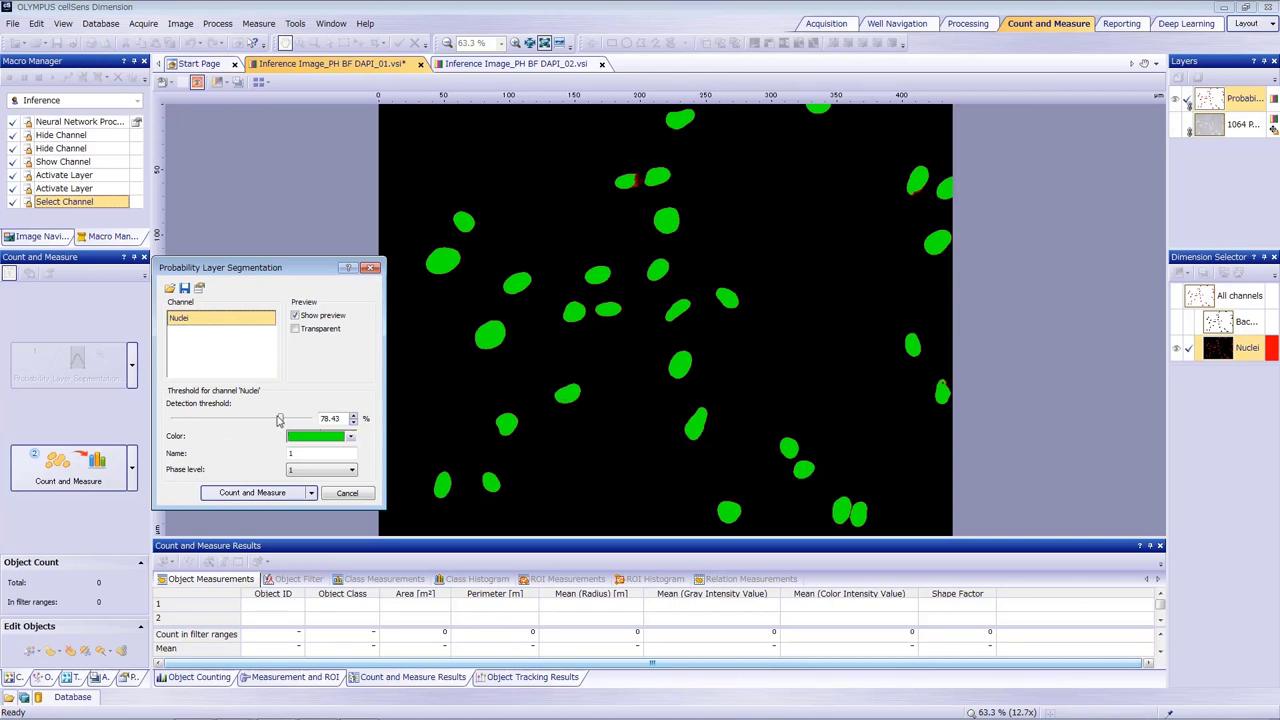
mouse_move(280, 420)
mouse_down()
mouse_move(251, 419)
mouse_move(293, 421)
mouse_up()
scroll(883, 508, up, 5)
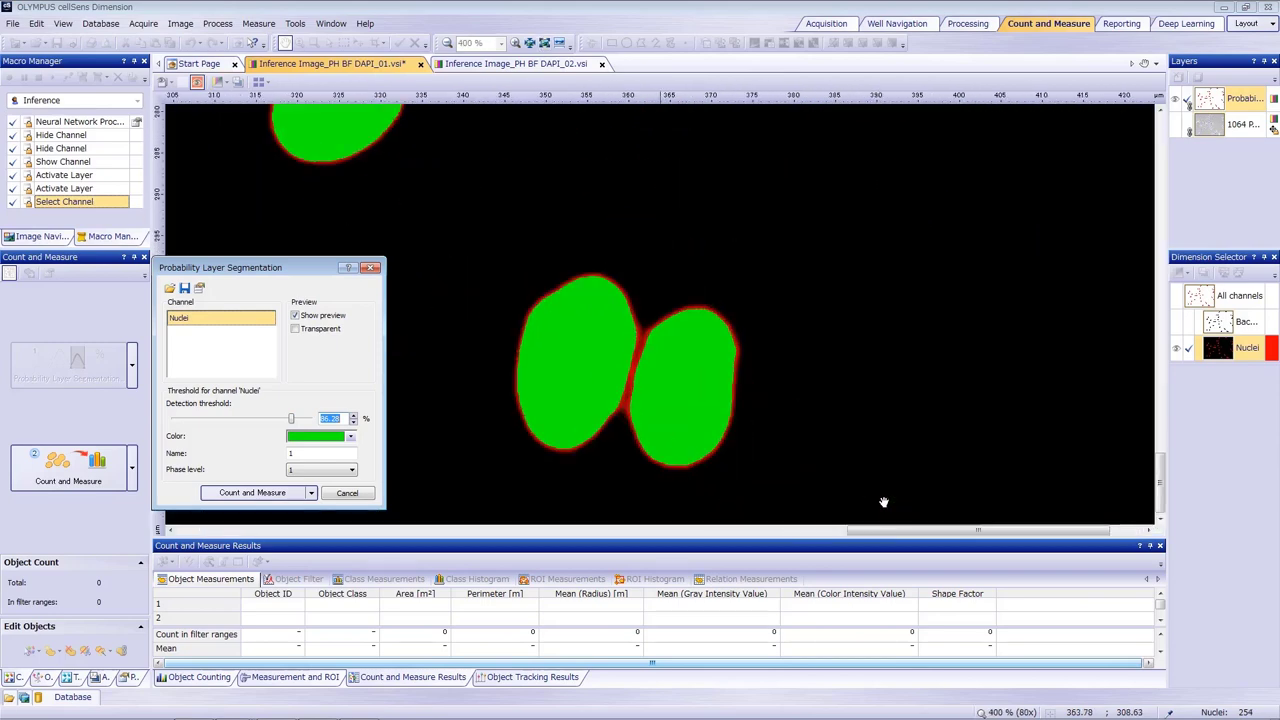
scroll(883, 502, down, 5)
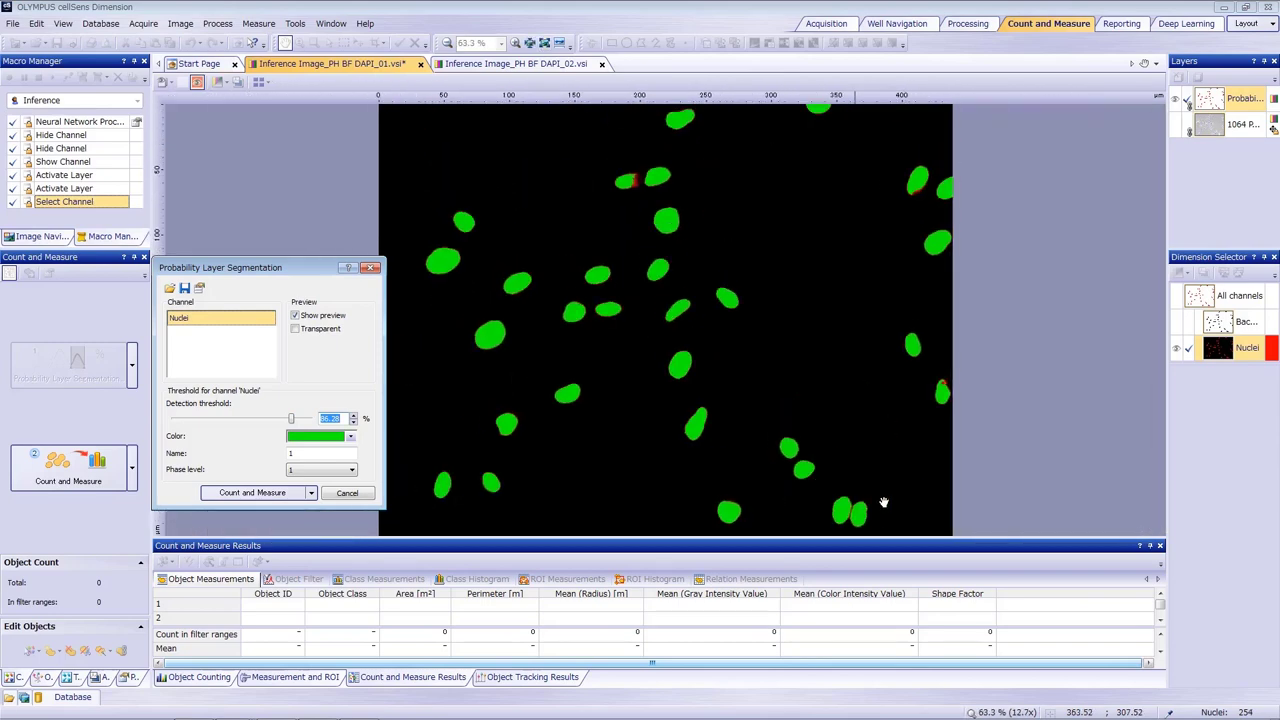
click(248, 493)
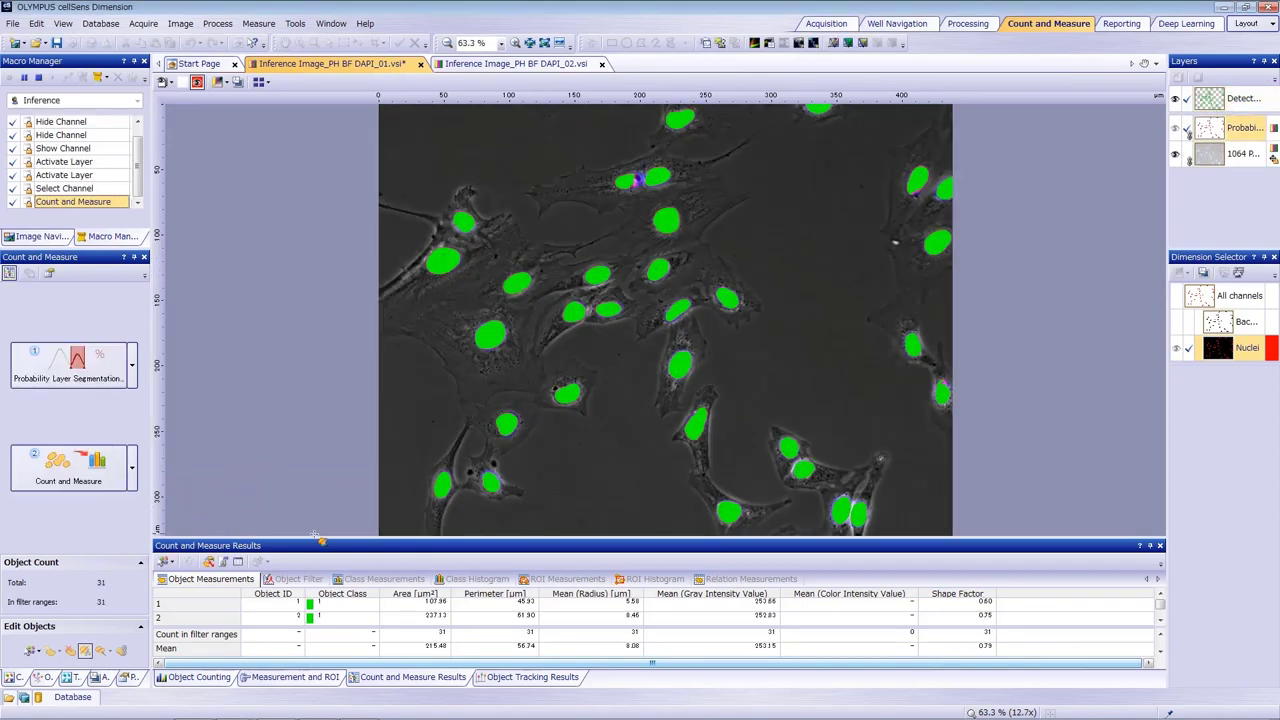
Step: Enlarge the results area, stop macro recording, and switch to Inference Image_PH BF DAPI_02.vsi
drag(315, 537, 338, 375)
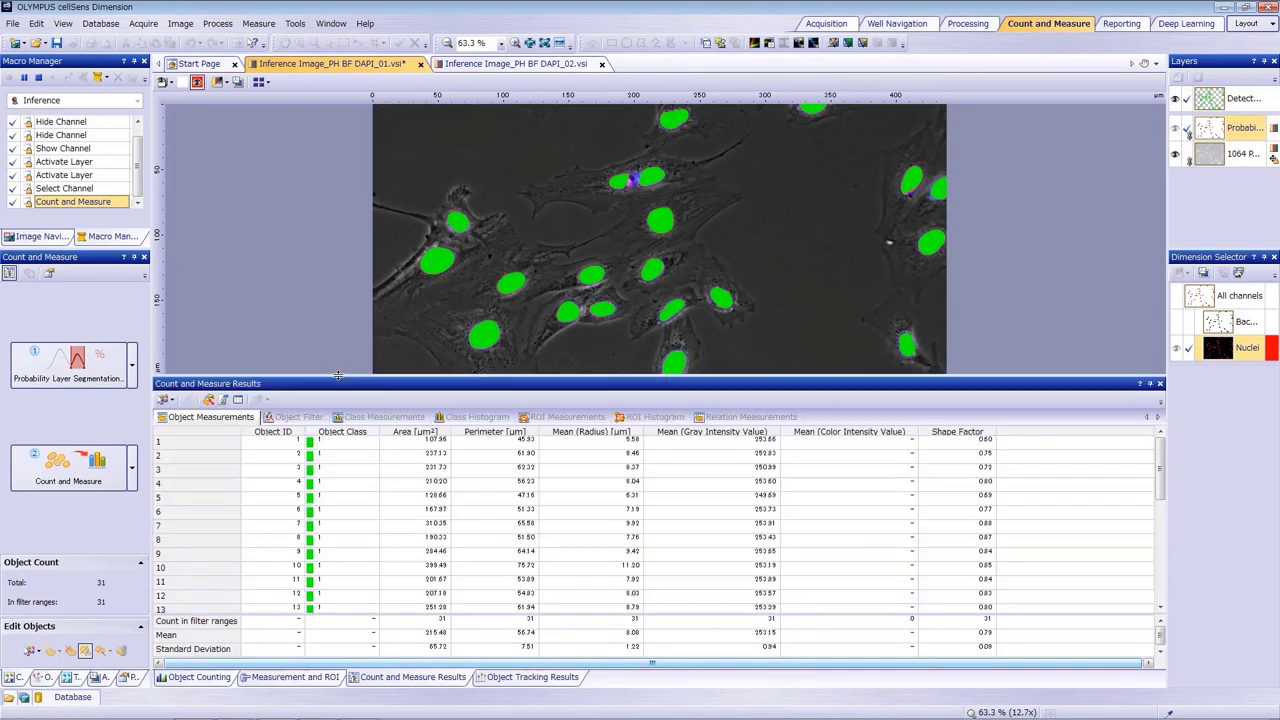
scroll(606, 240, down, 3)
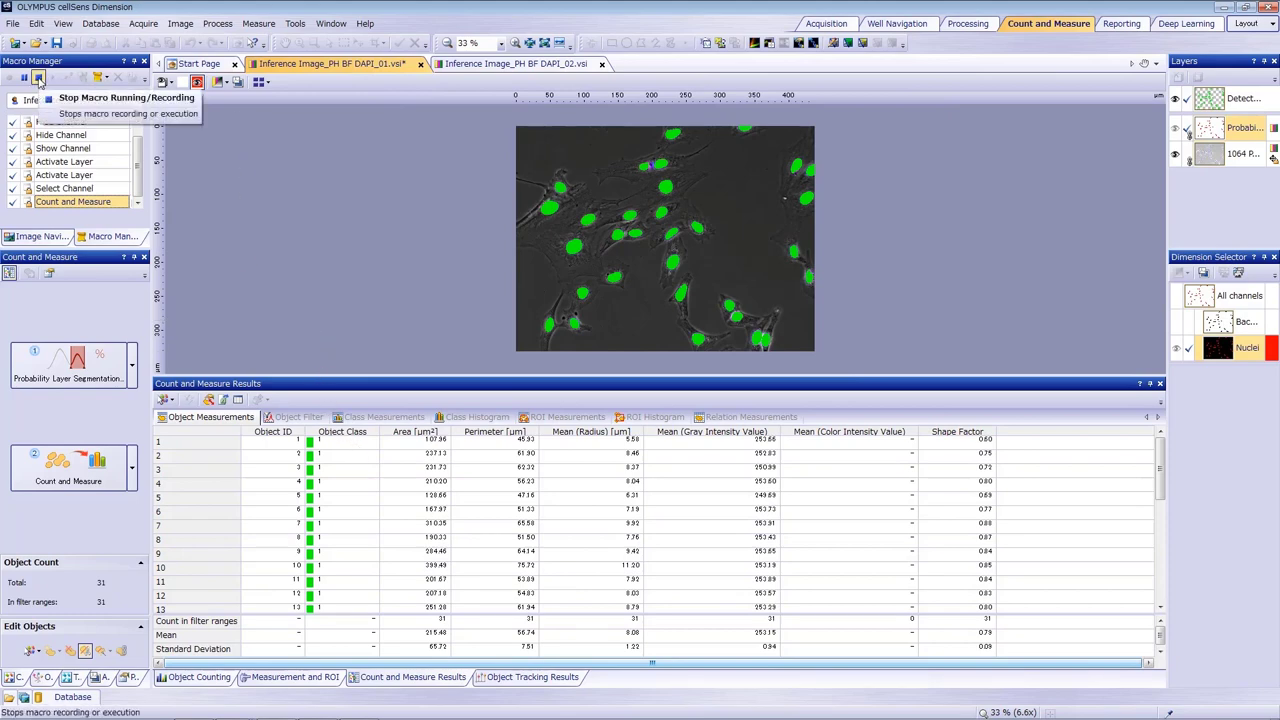
click(38, 78)
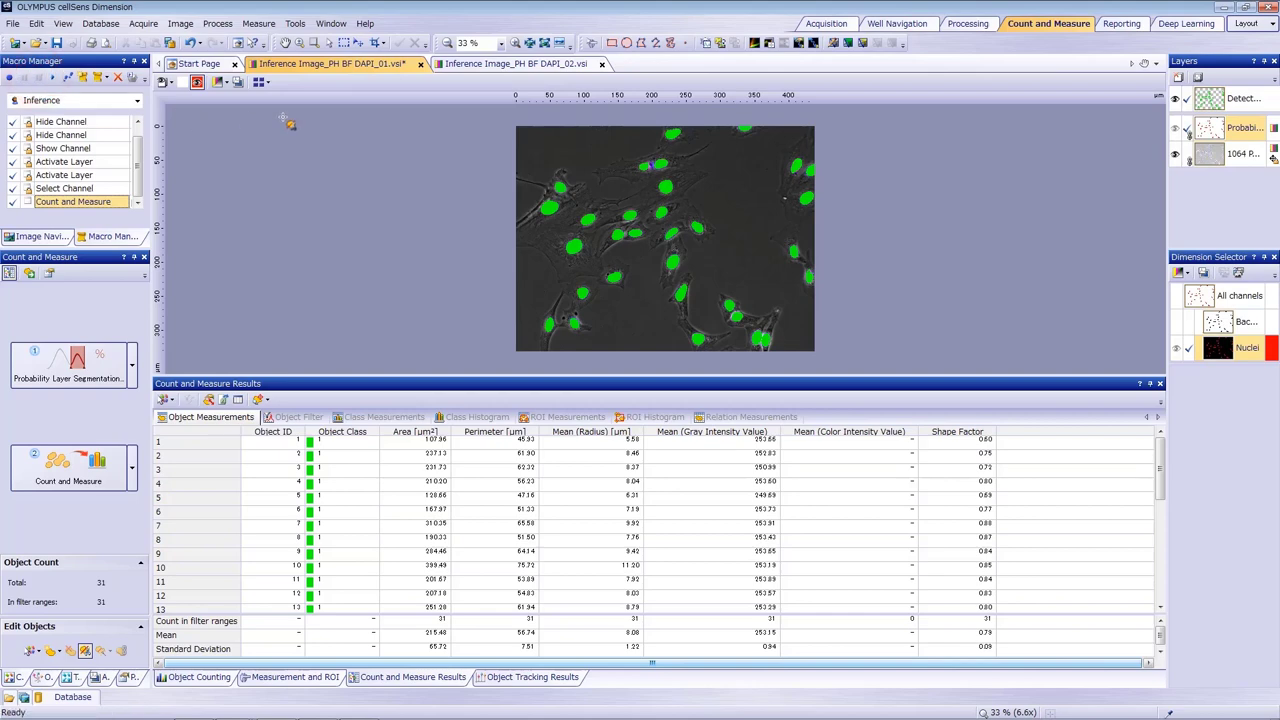
click(551, 65)
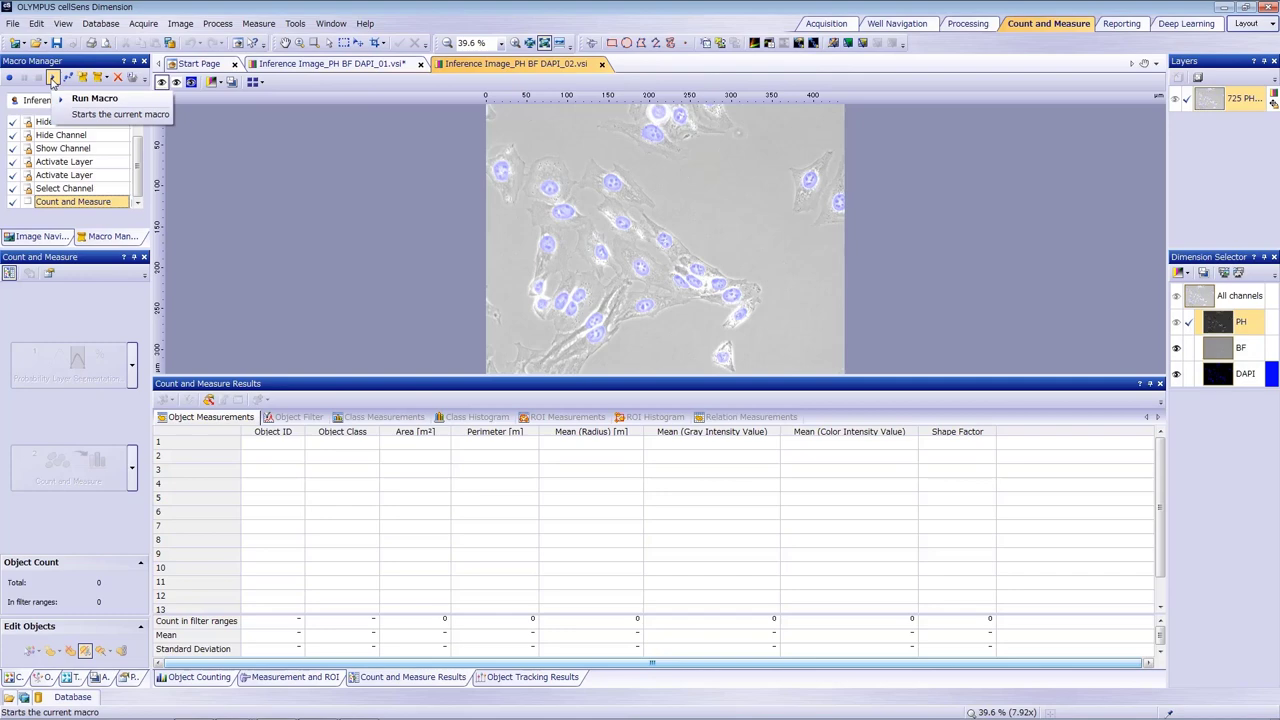
Step: Run the Inference macro on the DAPI_02 image and zoom in to 300% on the nuclei
click(53, 80)
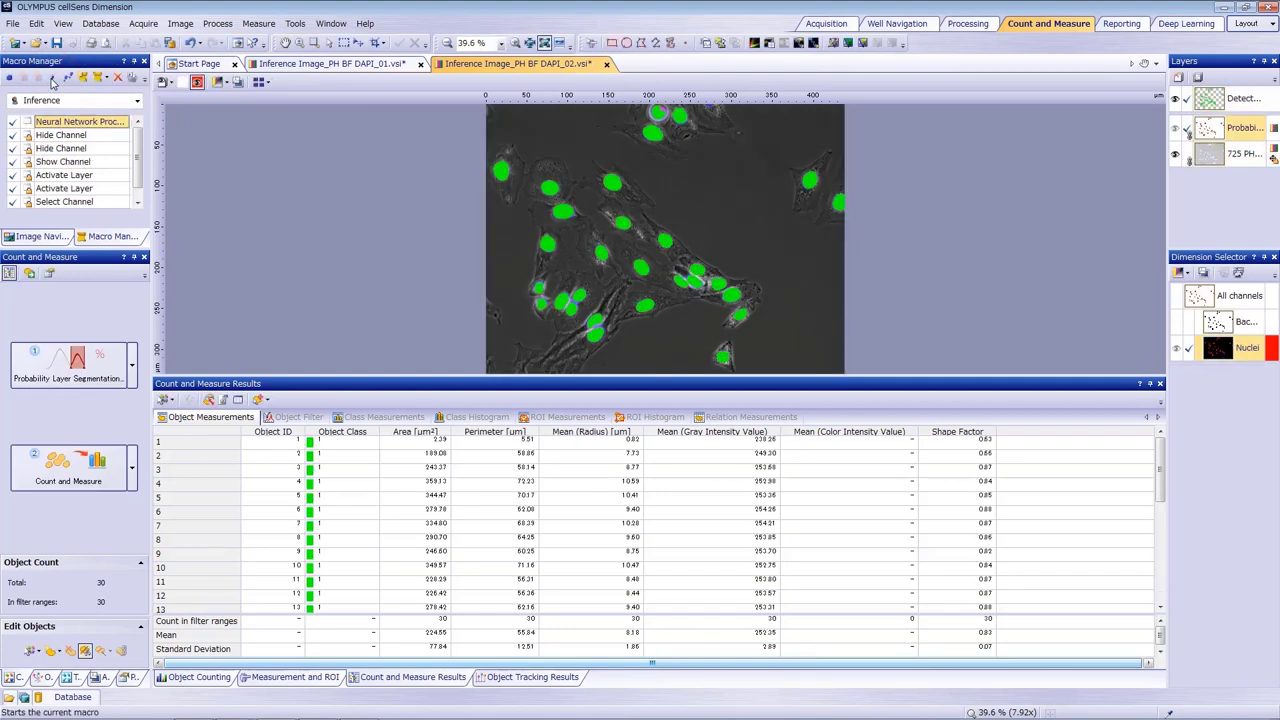
click(53, 80)
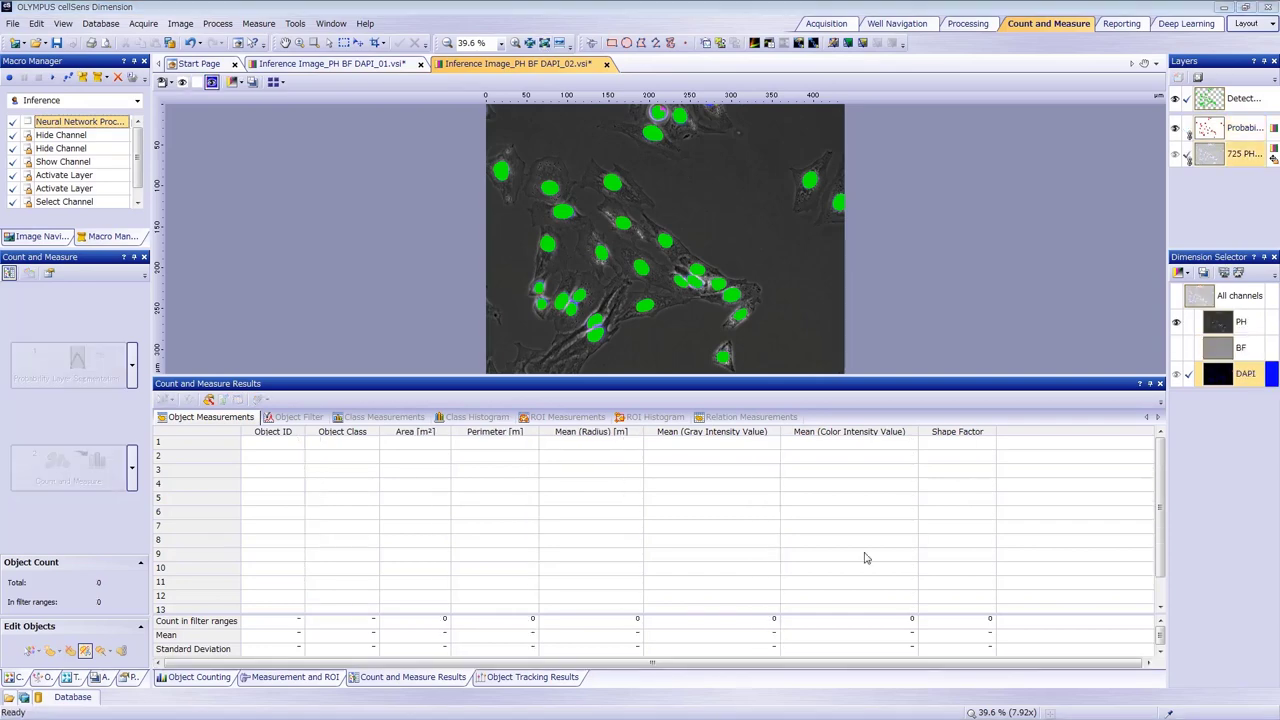
scroll(700, 280, up, 2)
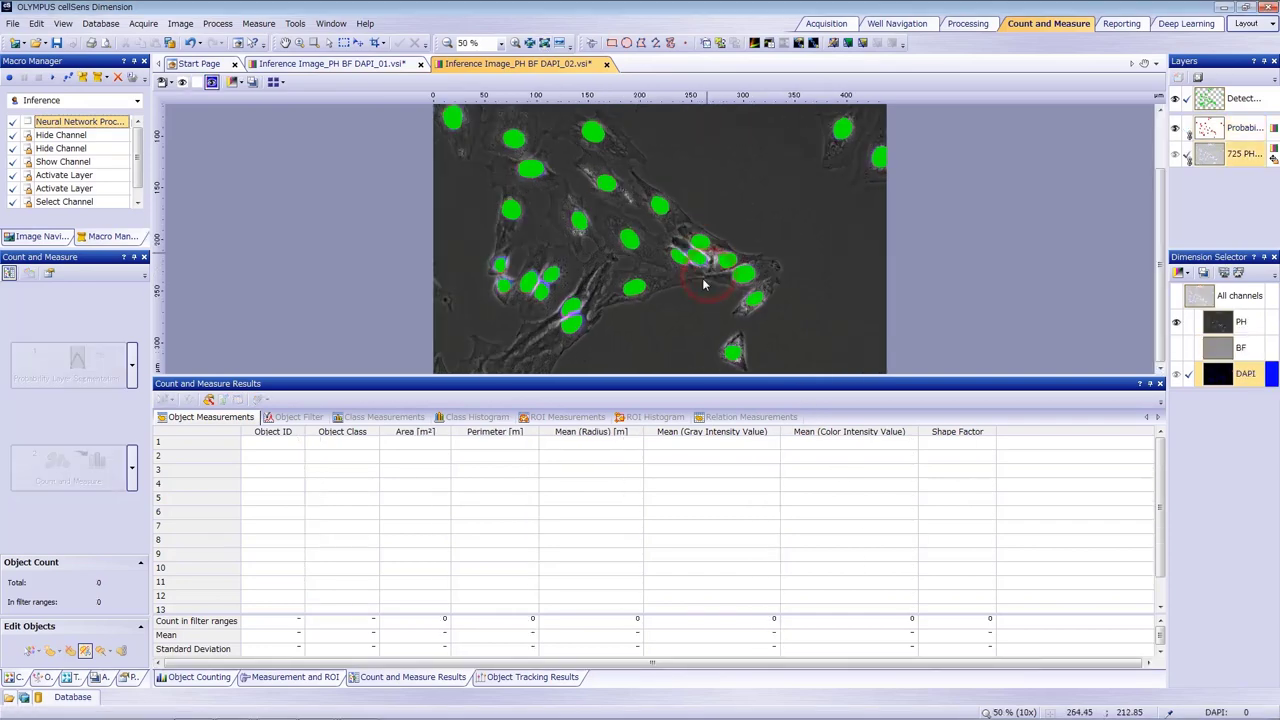
scroll(703, 285, up, 4)
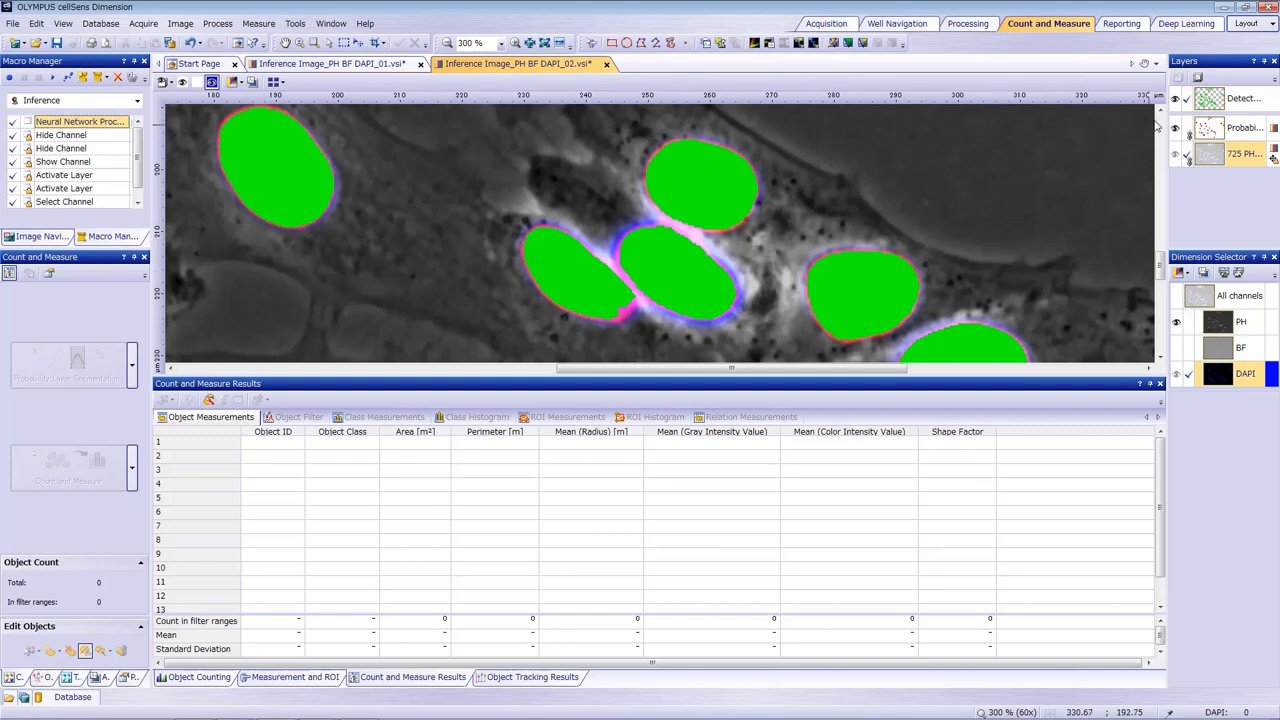
Step: Start a Manual Threshold on the DAPI channel with the phase colour set to cyan
click(215, 560)
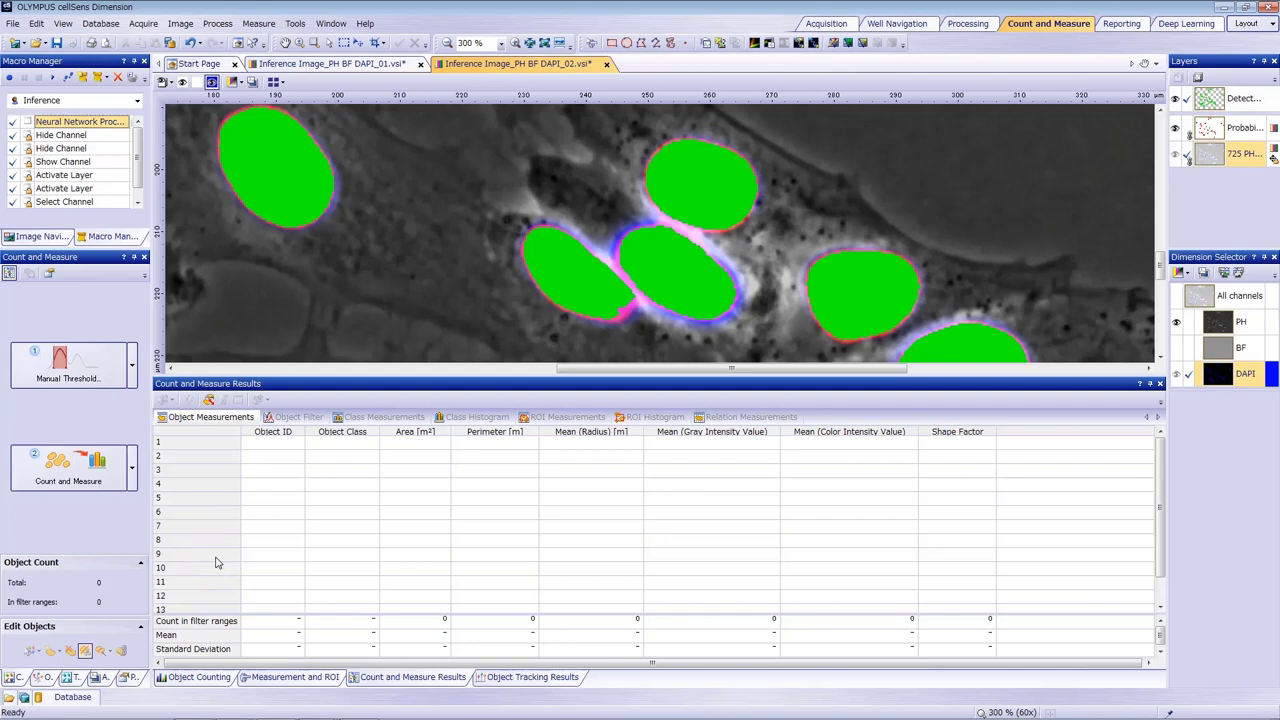
click(95, 370)
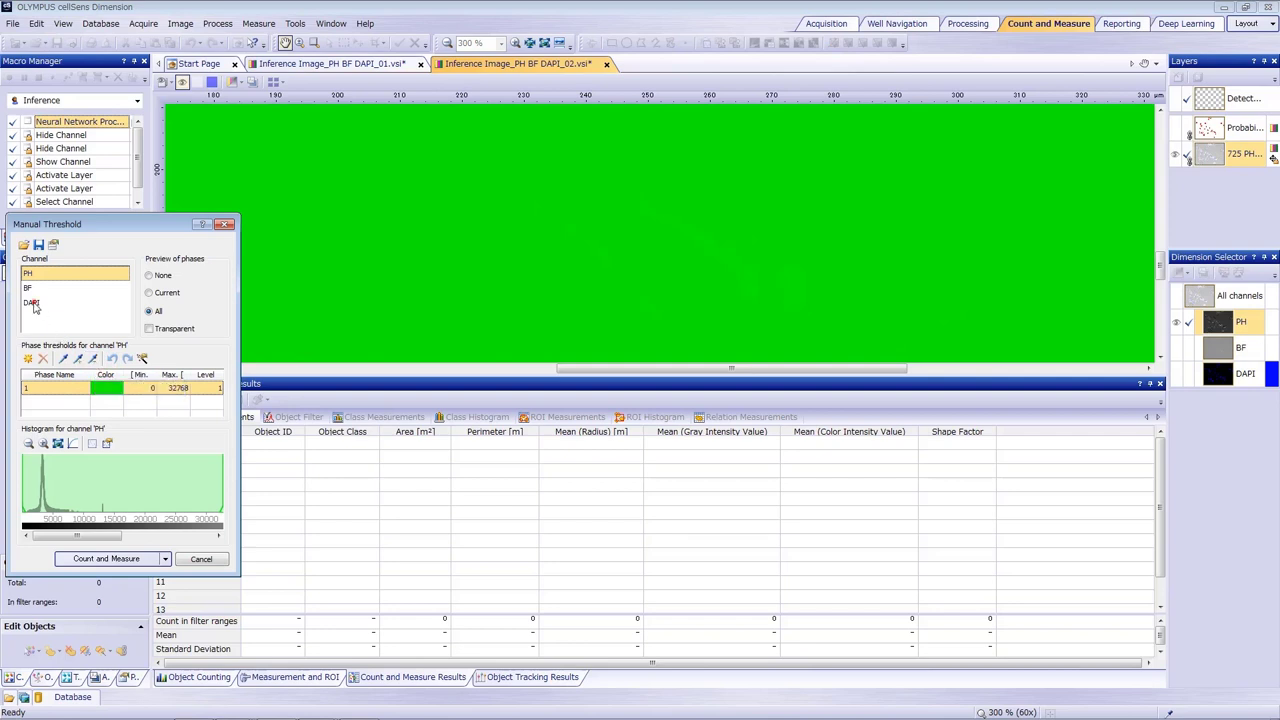
click(33, 302)
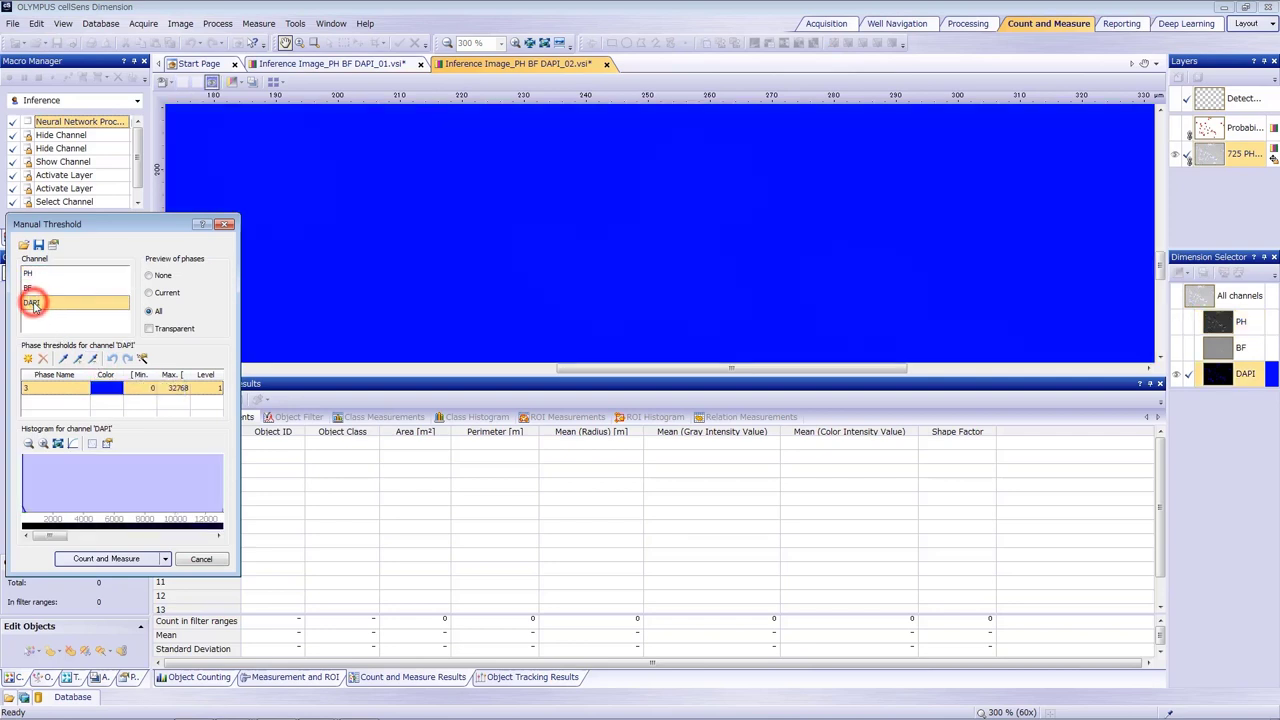
click(115, 390)
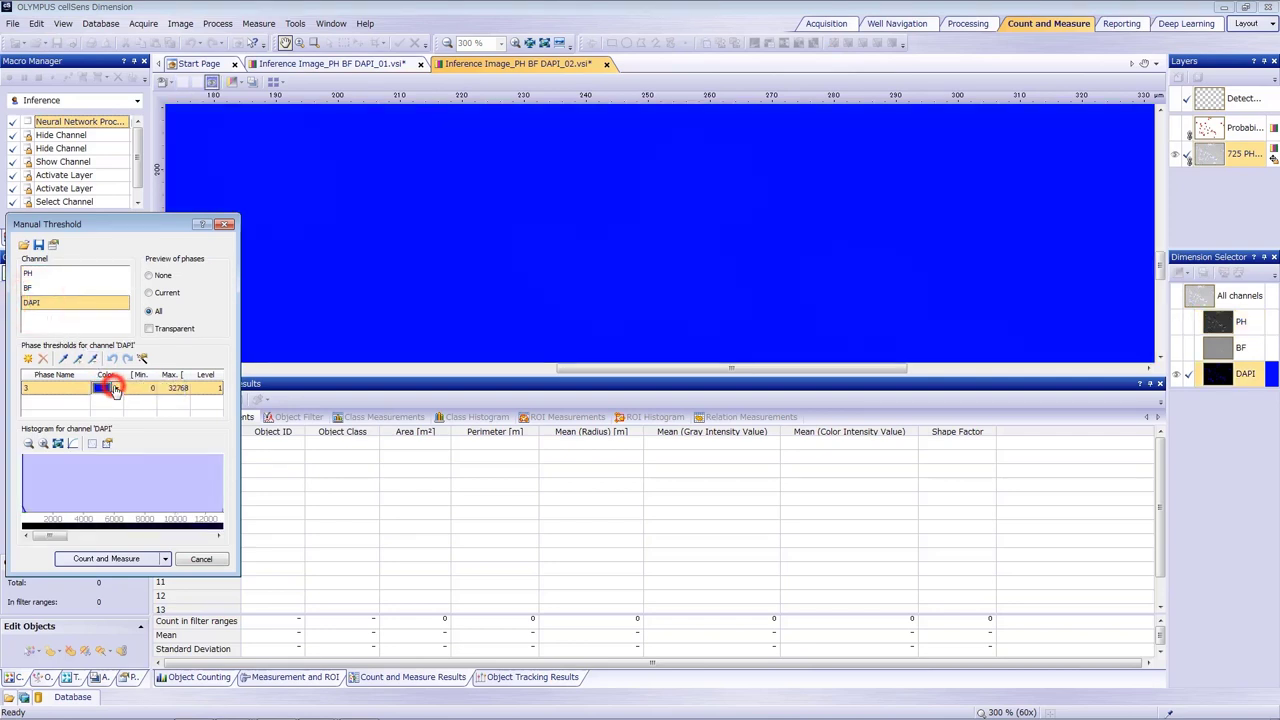
click(117, 388)
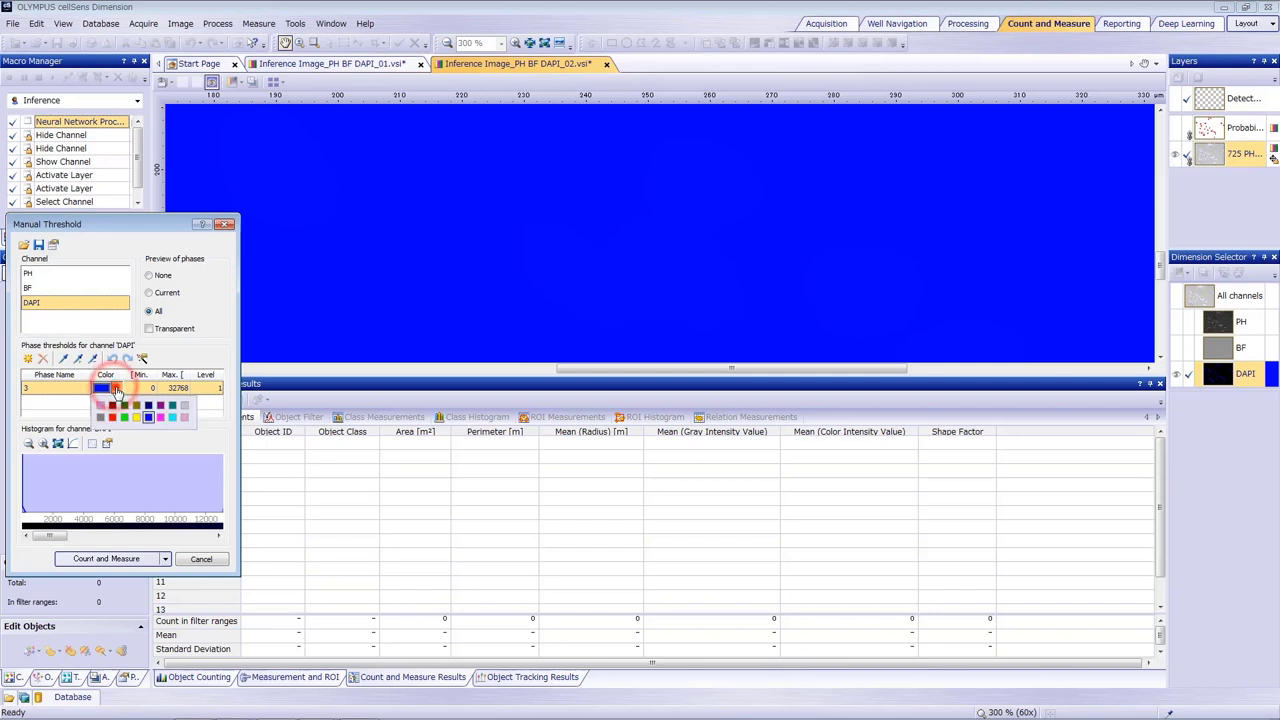
click(171, 418)
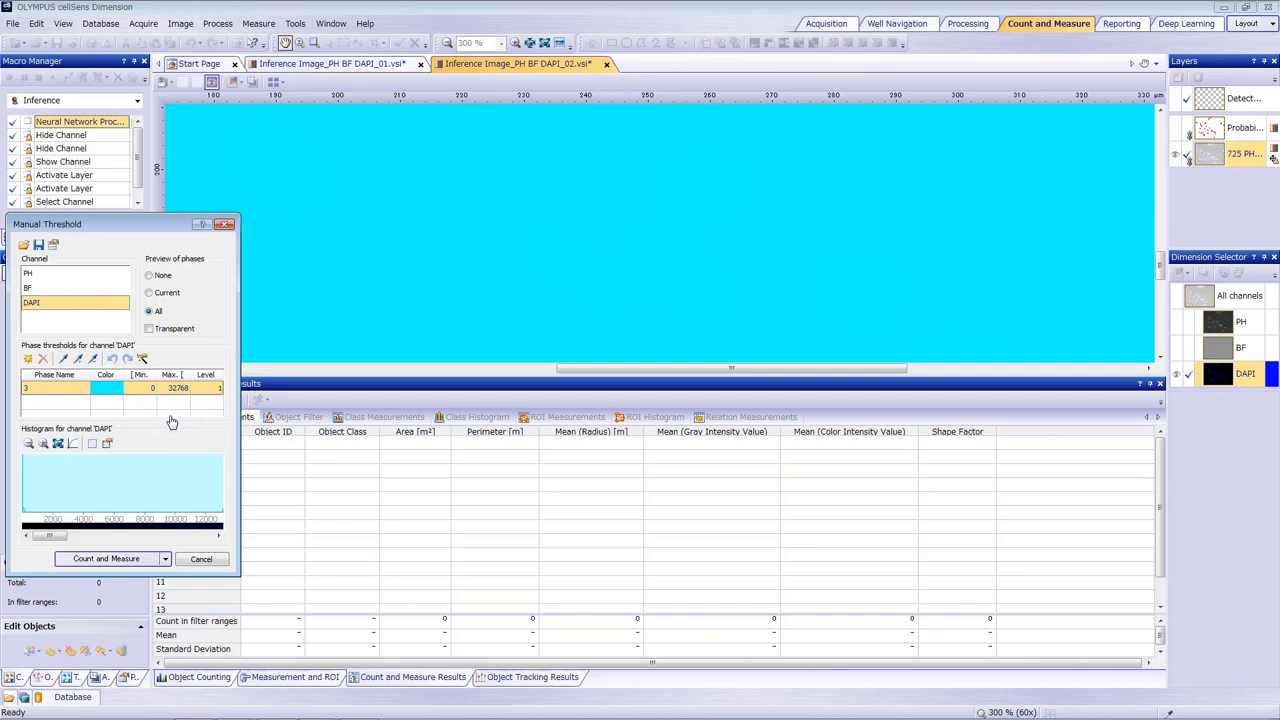
Step: Pick threshold values from the upper and dim left nuclei in the image
click(63, 358)
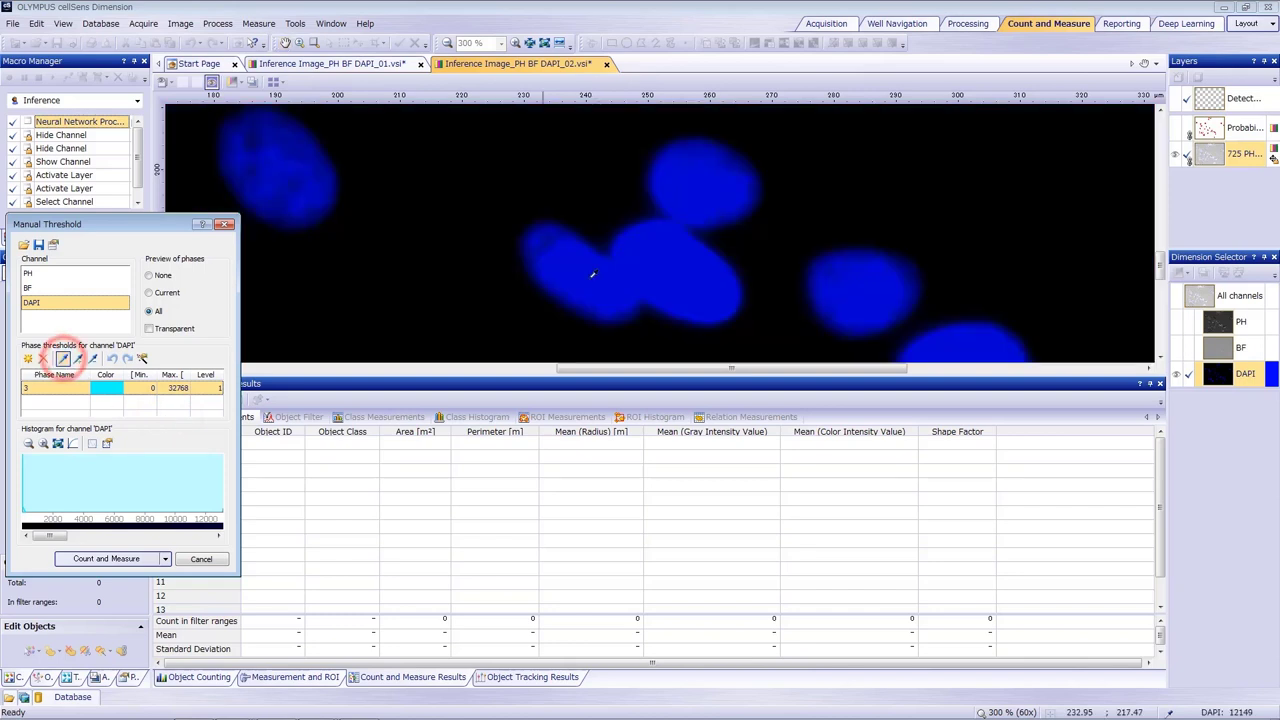
click(640, 266)
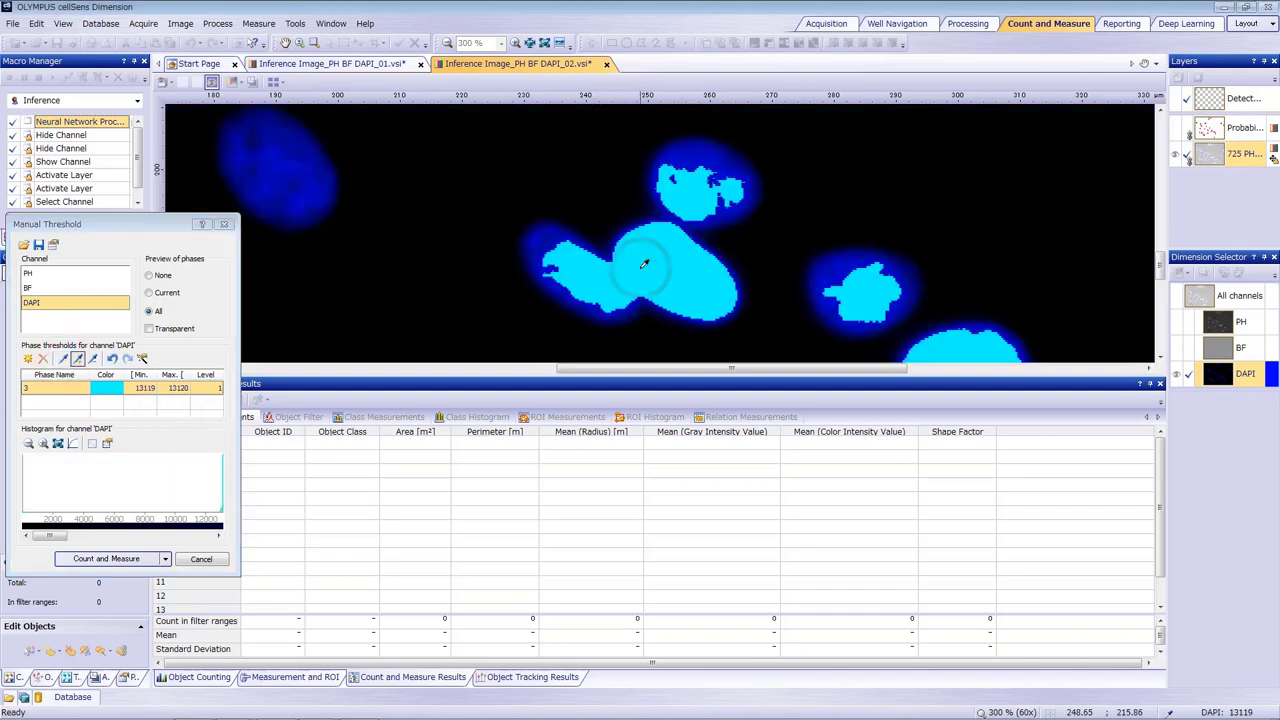
mouse_move(674, 176)
mouse_down()
mouse_move(686, 157)
mouse_move(728, 156)
mouse_up()
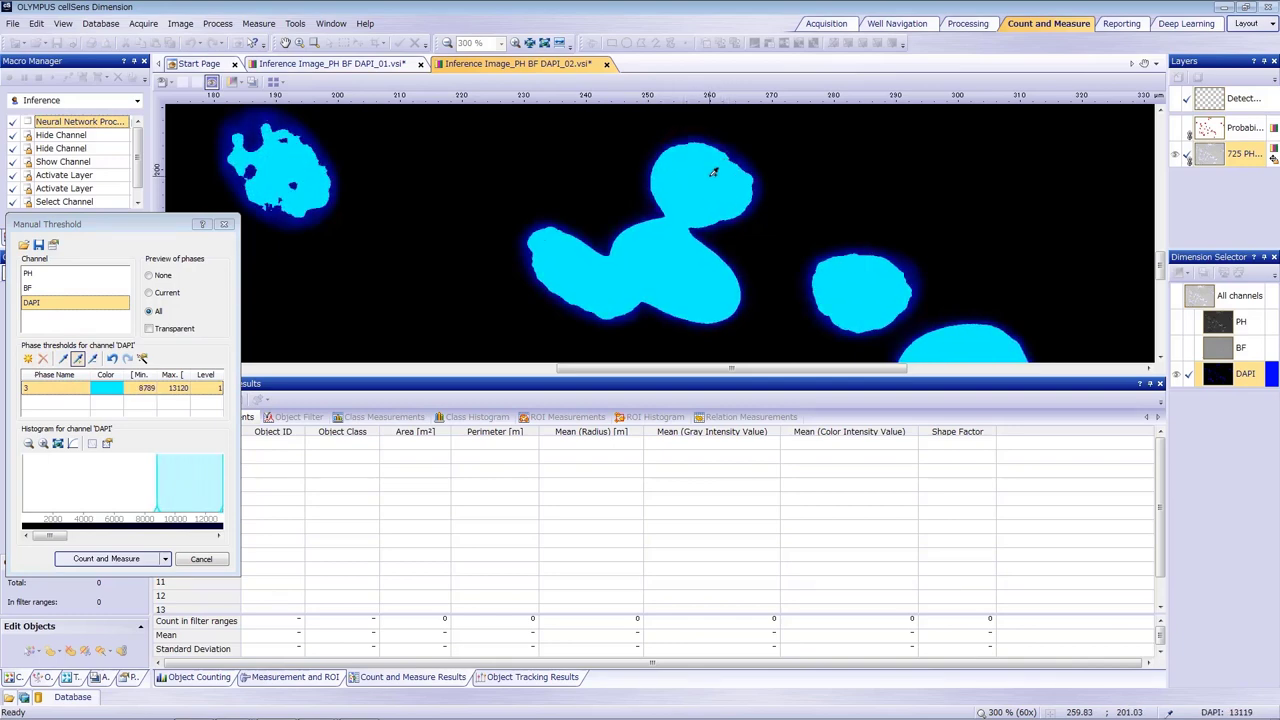
click(295, 184)
drag(295, 184, 252, 132)
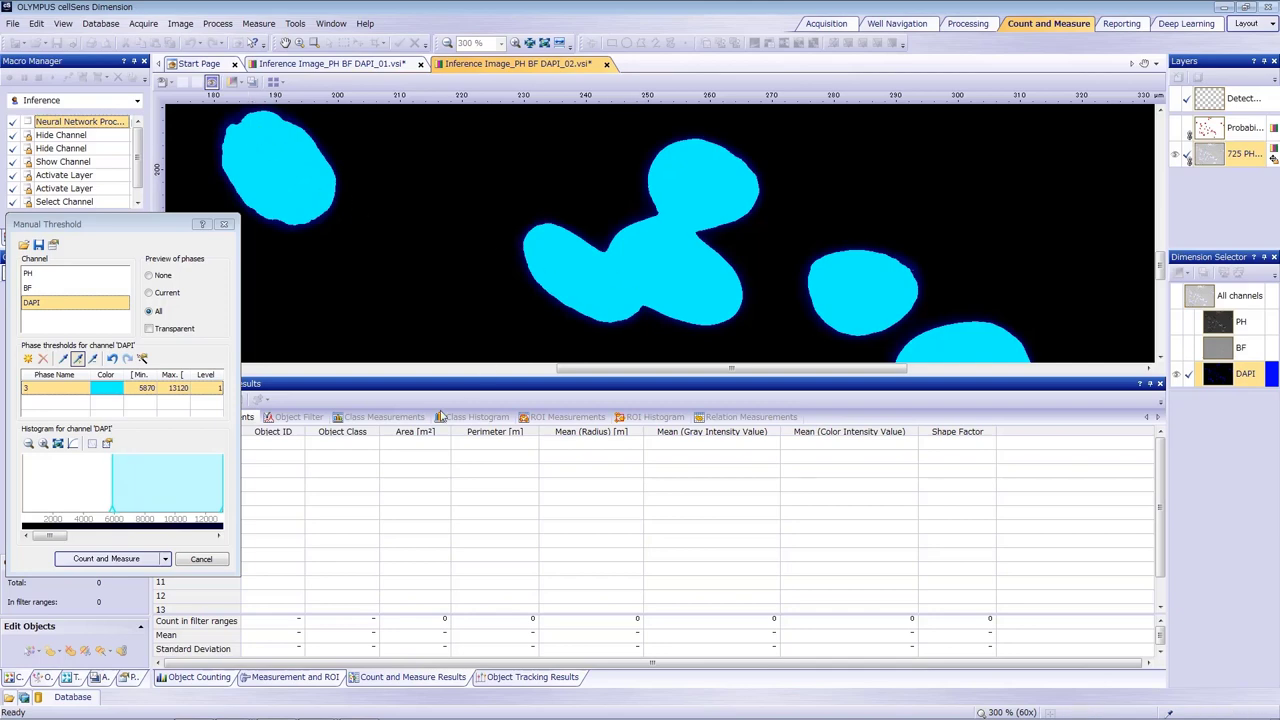
Step: Raise the lower DAPI threshold in the histogram so the range spans 12718 to 13120
click(57, 538)
drag(57, 538, 62, 537)
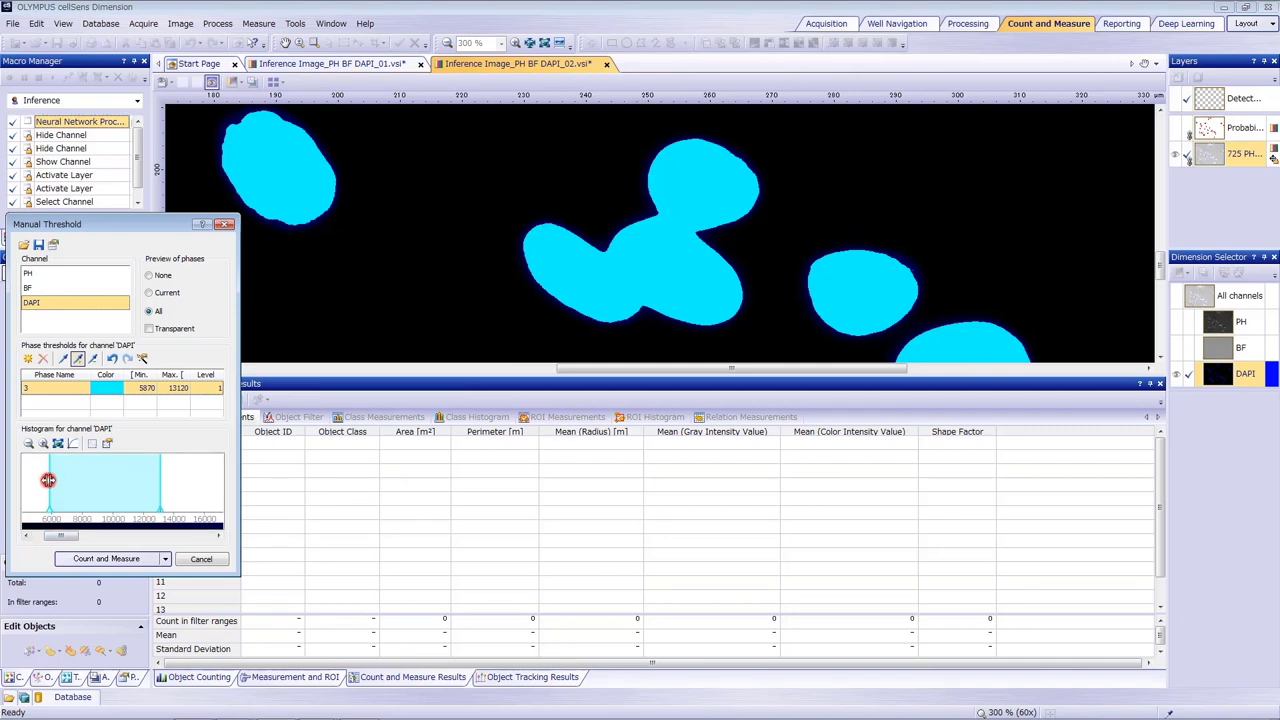
drag(47, 485, 154, 477)
scroll(631, 205, down, 4)
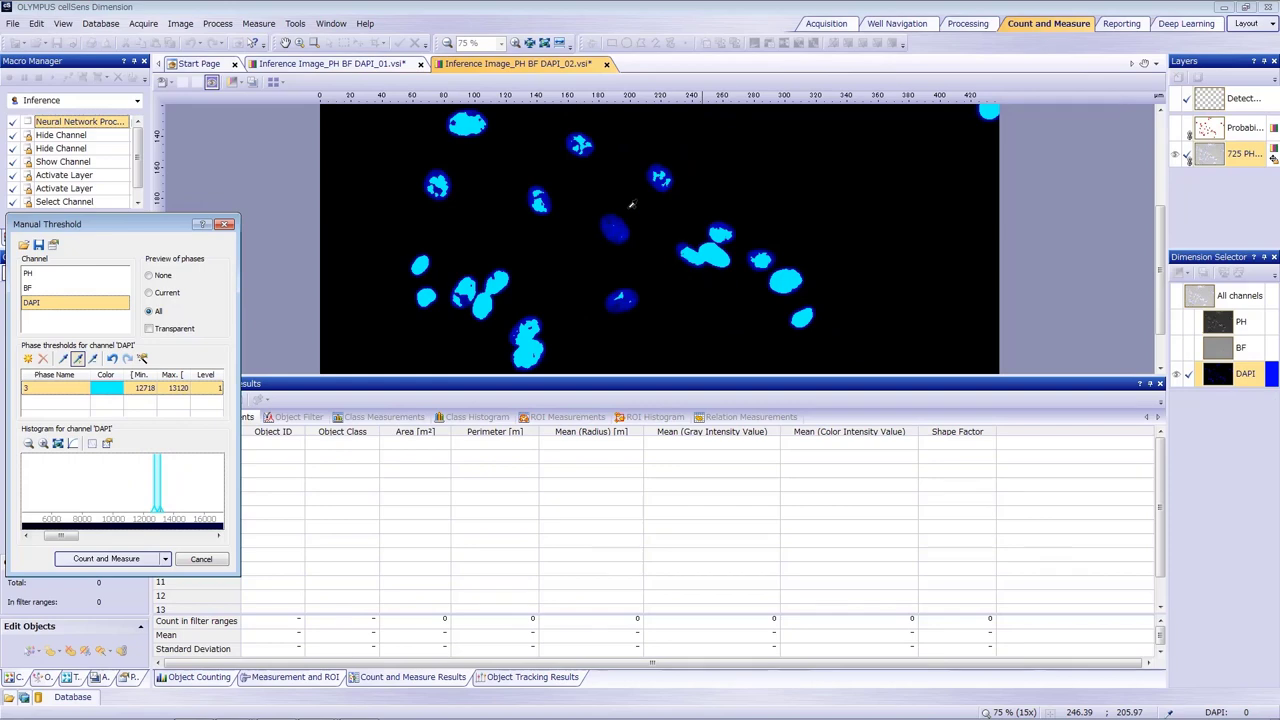
scroll(631, 205, down, 2)
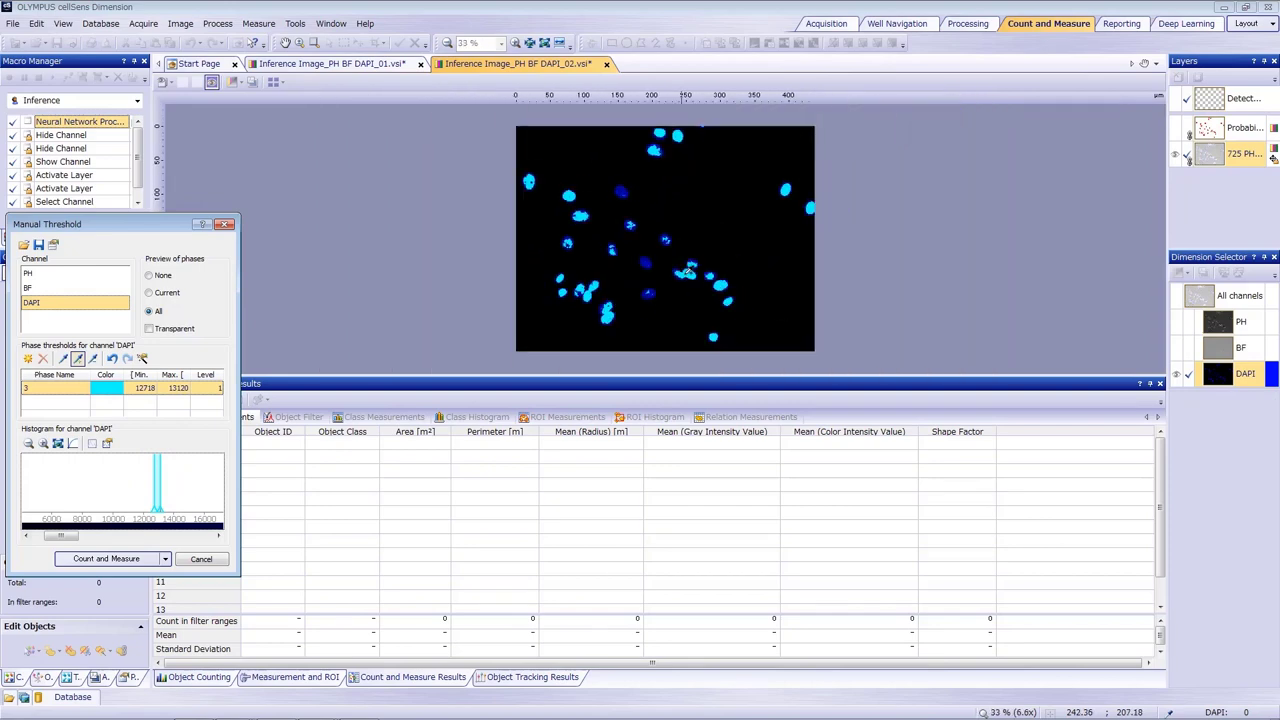
Step: Cancel the DAPI Manual Threshold to return to the green-segmented nuclei
click(212, 558)
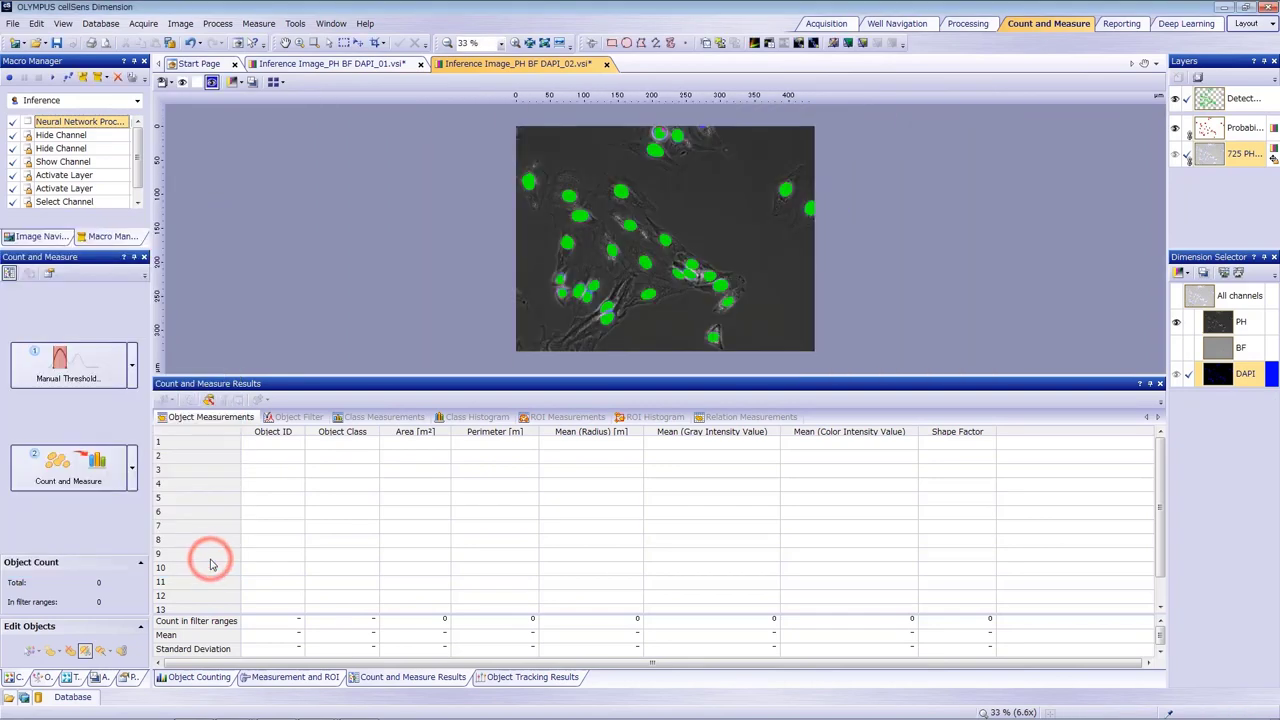